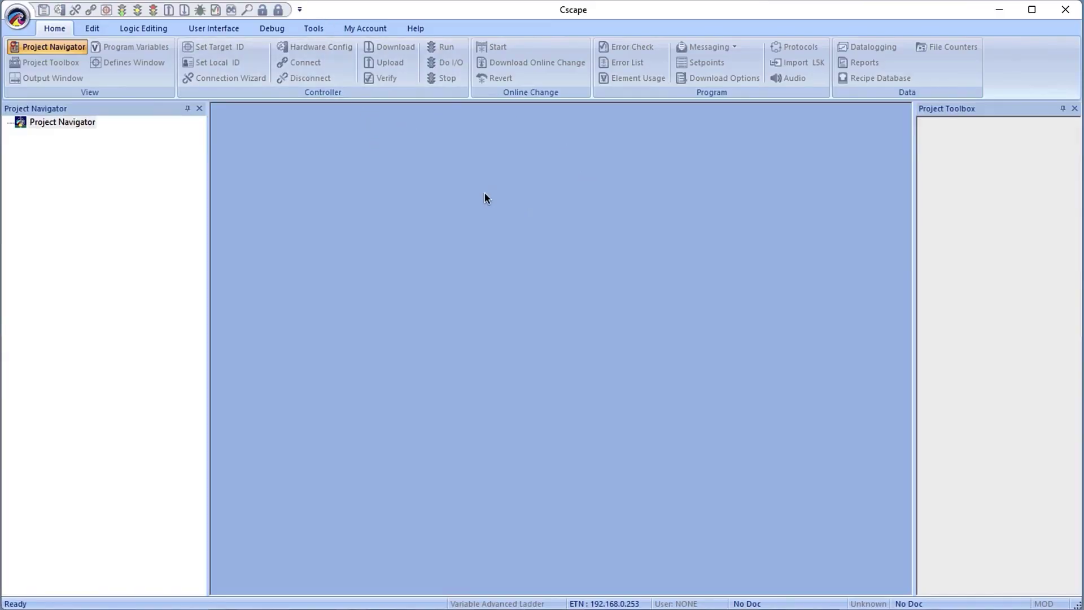
Create a new program using the Advanced Ladder with Variable Based Addressing Editor
click(17, 20)
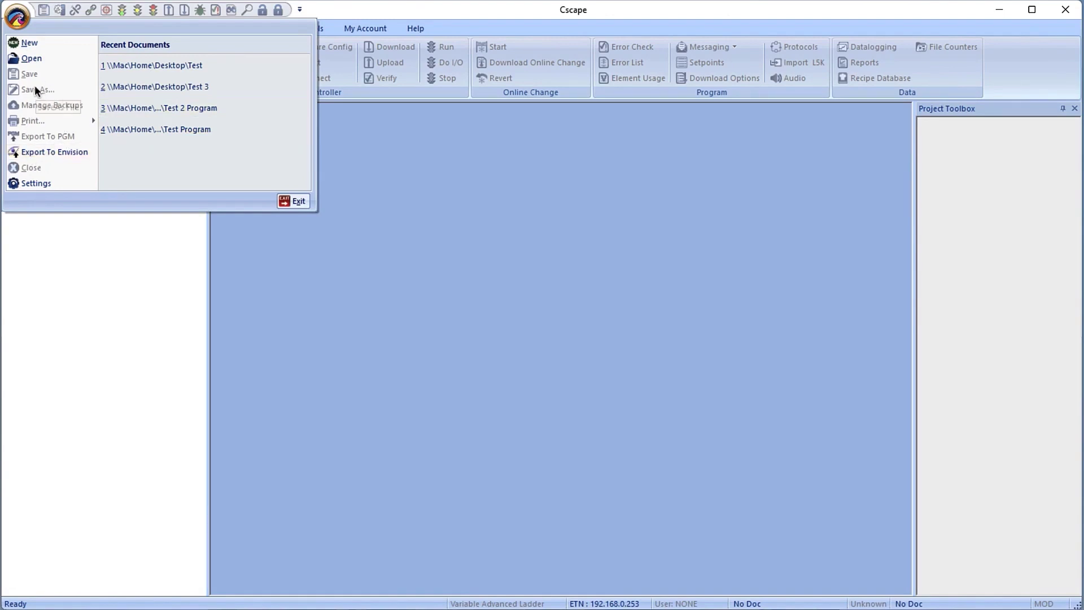
click(27, 43)
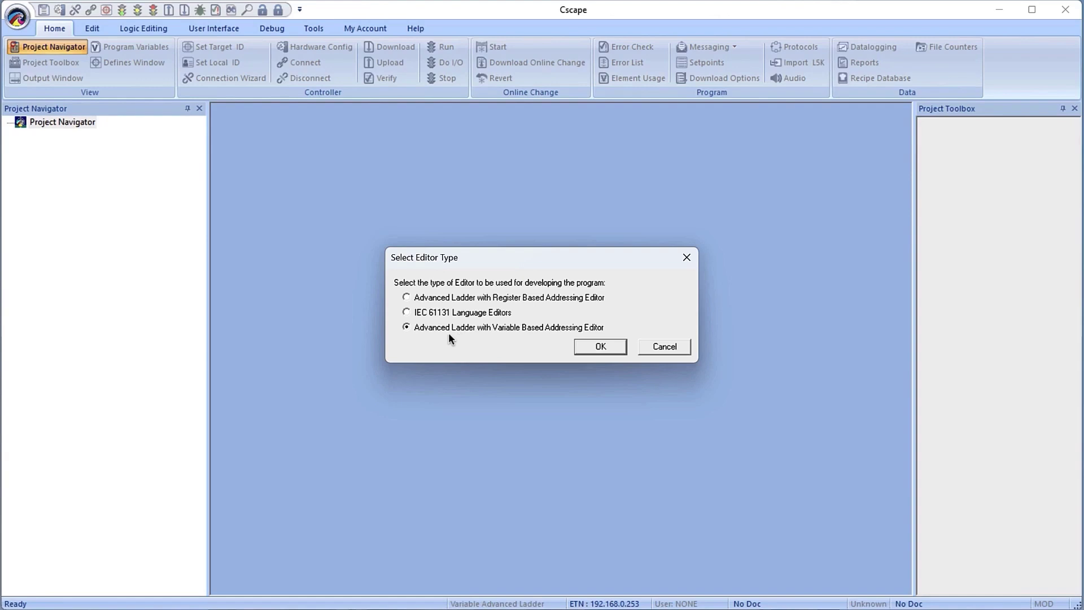
click(591, 347)
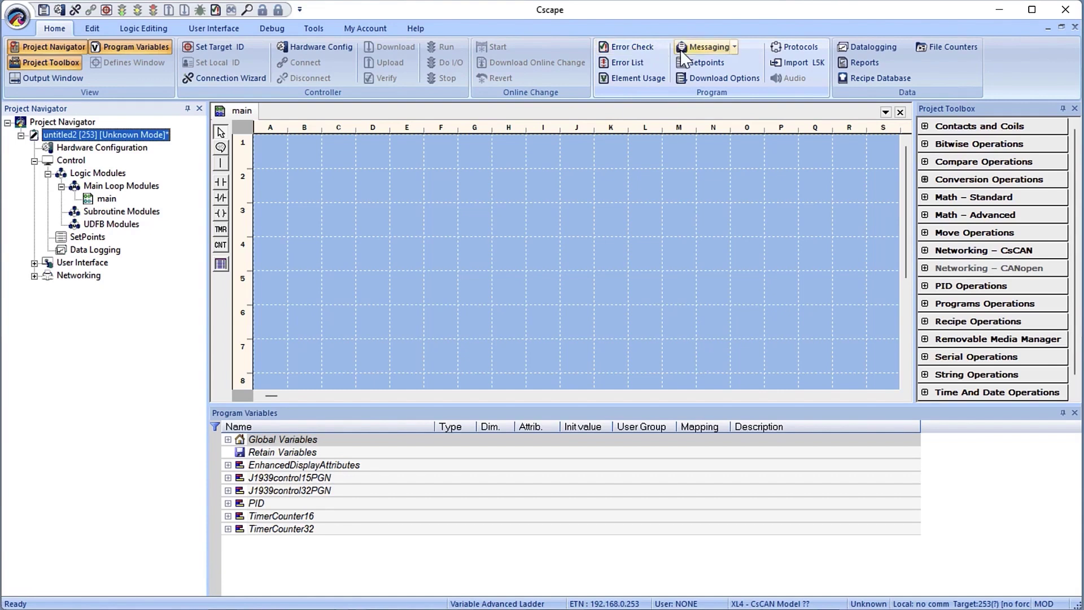
Examine the available messaging types and the serial and Ethernet protocol configuration
click(735, 48)
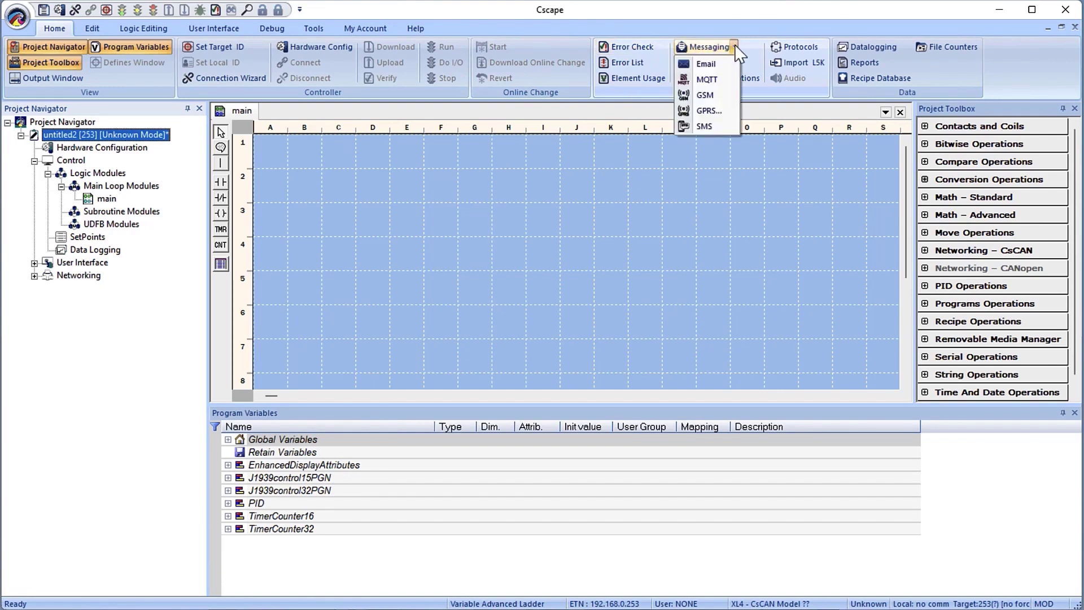
click(746, 47)
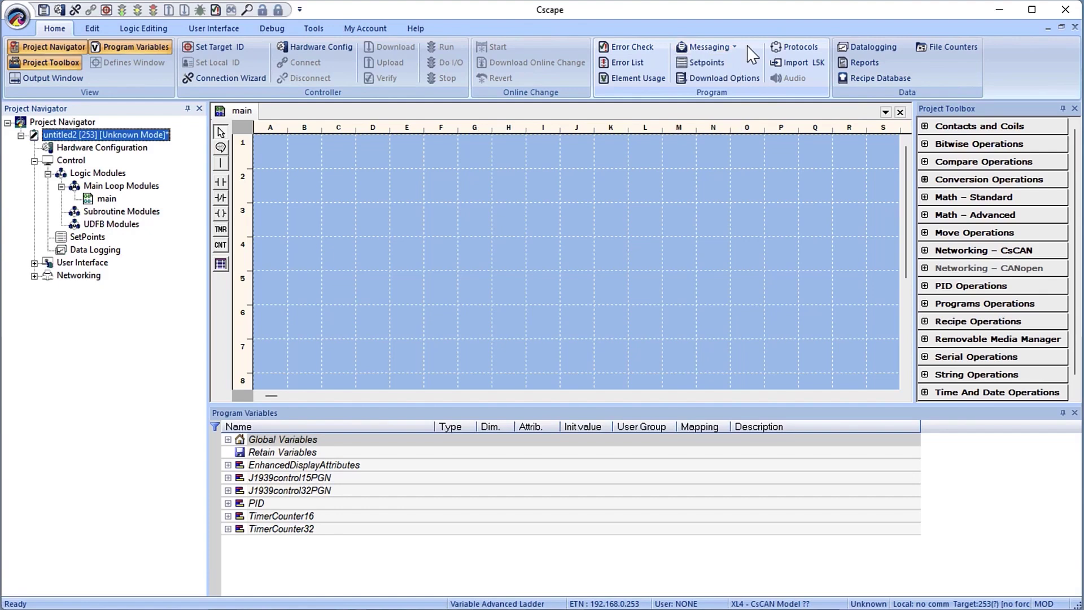
click(789, 51)
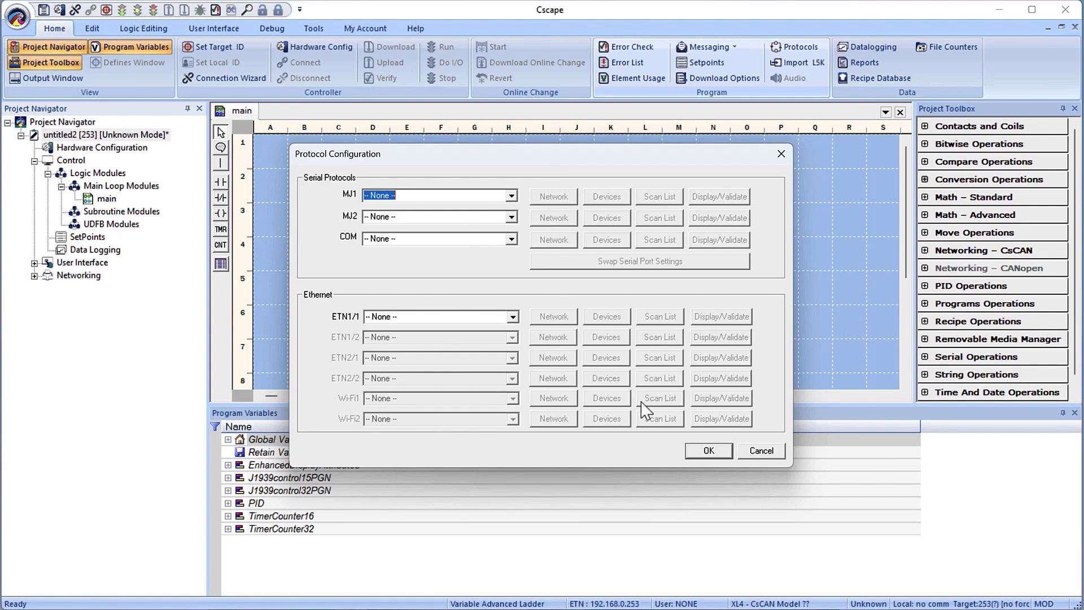
click(708, 449)
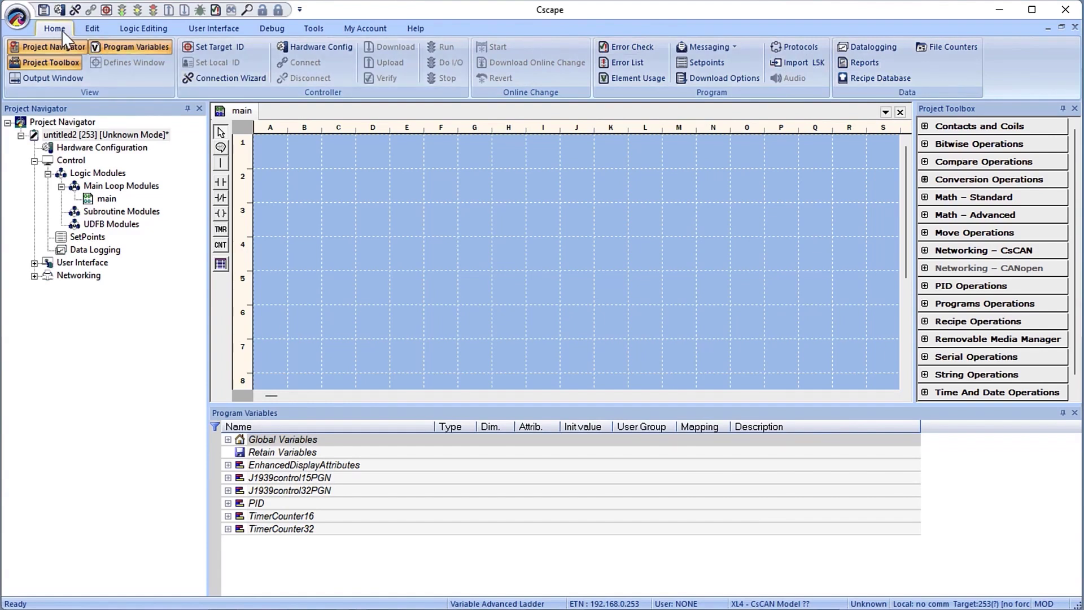
Look through the available editing, logic editing, user interface, debug, tools, account and help commands
click(92, 30)
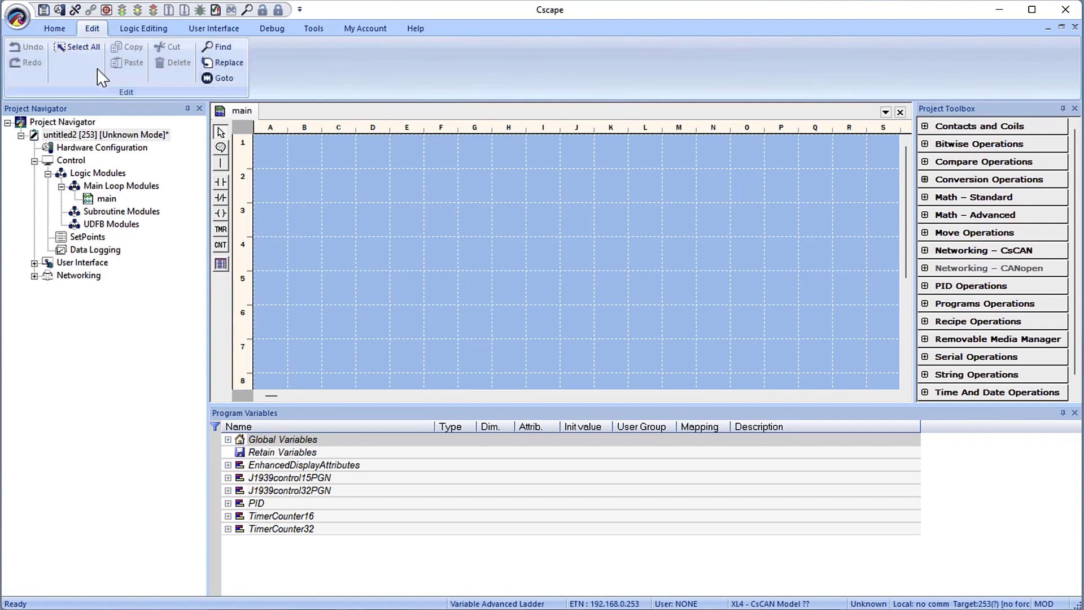
click(159, 31)
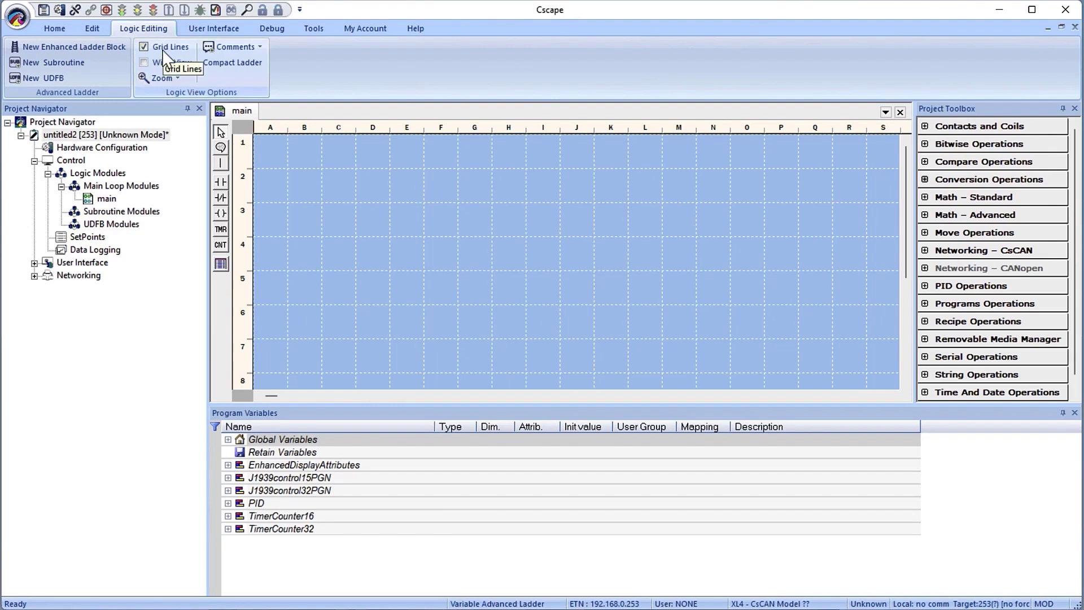
click(212, 29)
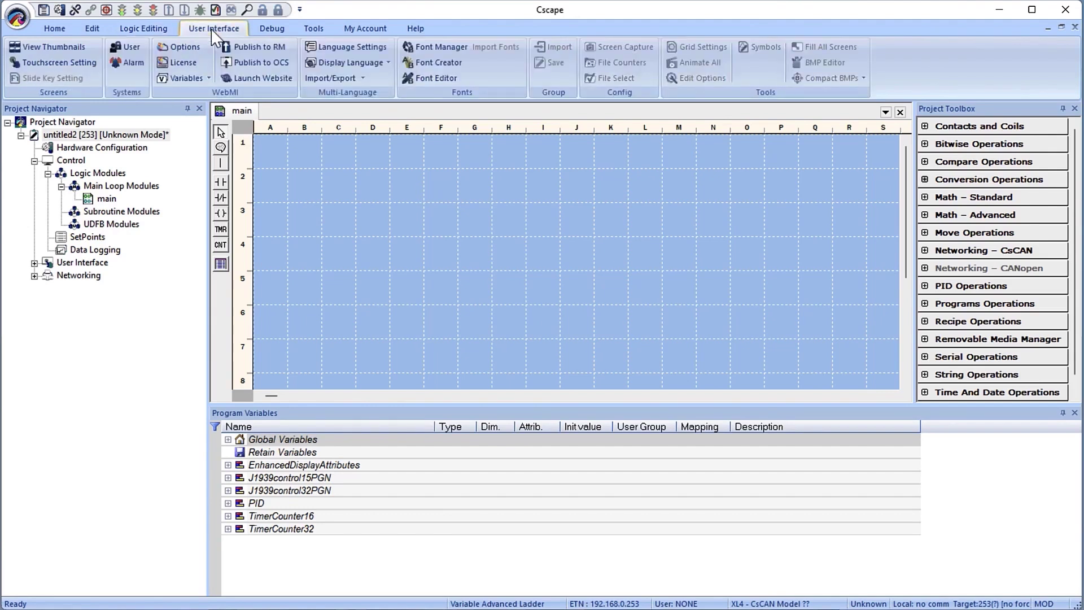
scroll(211, 28, up, 1)
scroll(211, 28, down, 1)
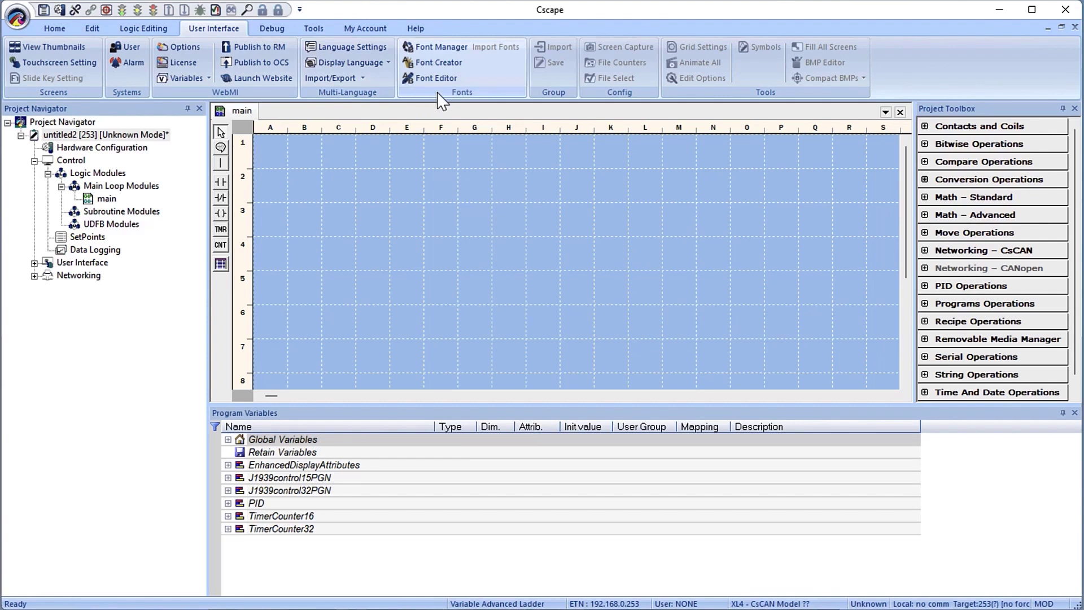
click(270, 31)
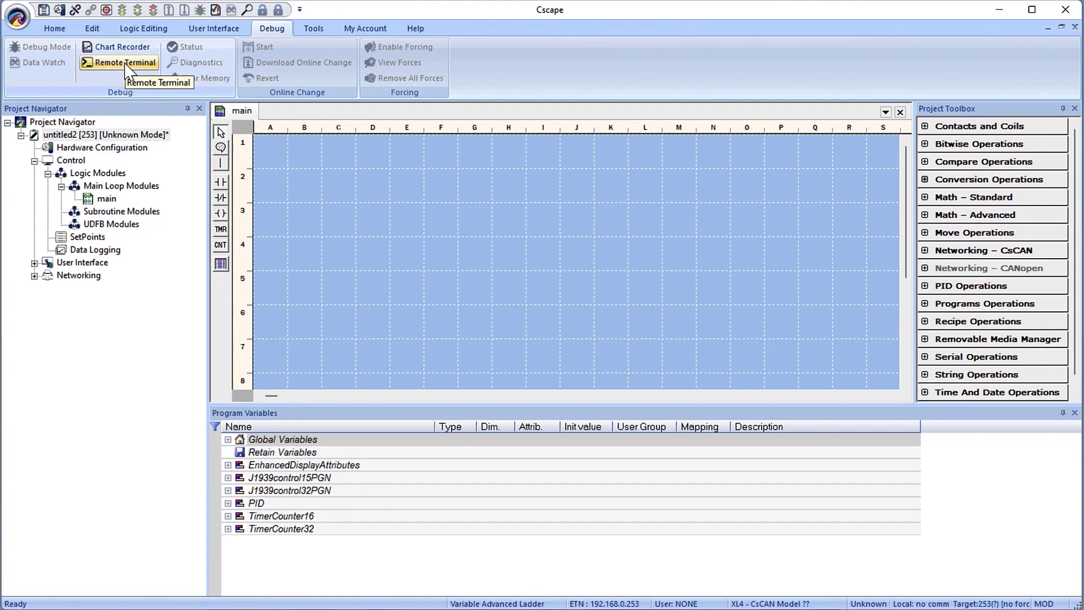
click(312, 33)
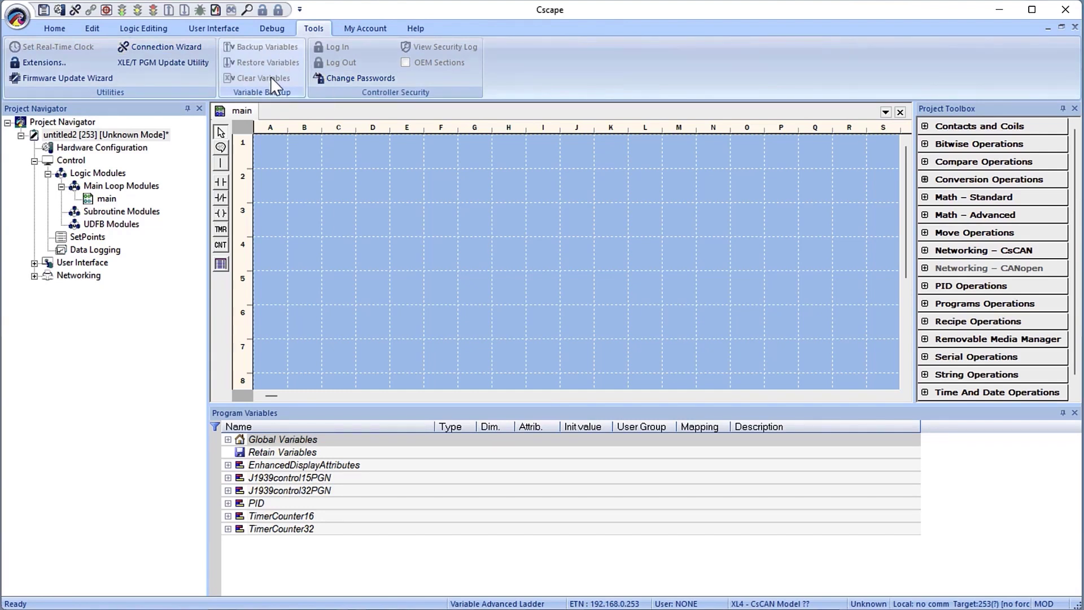
click(368, 30)
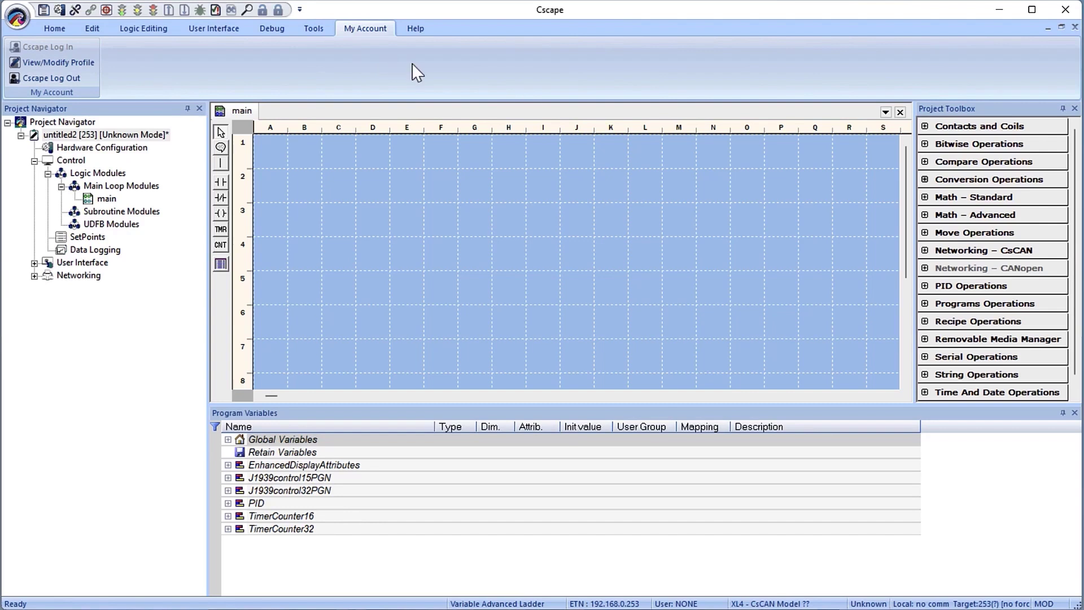
click(417, 30)
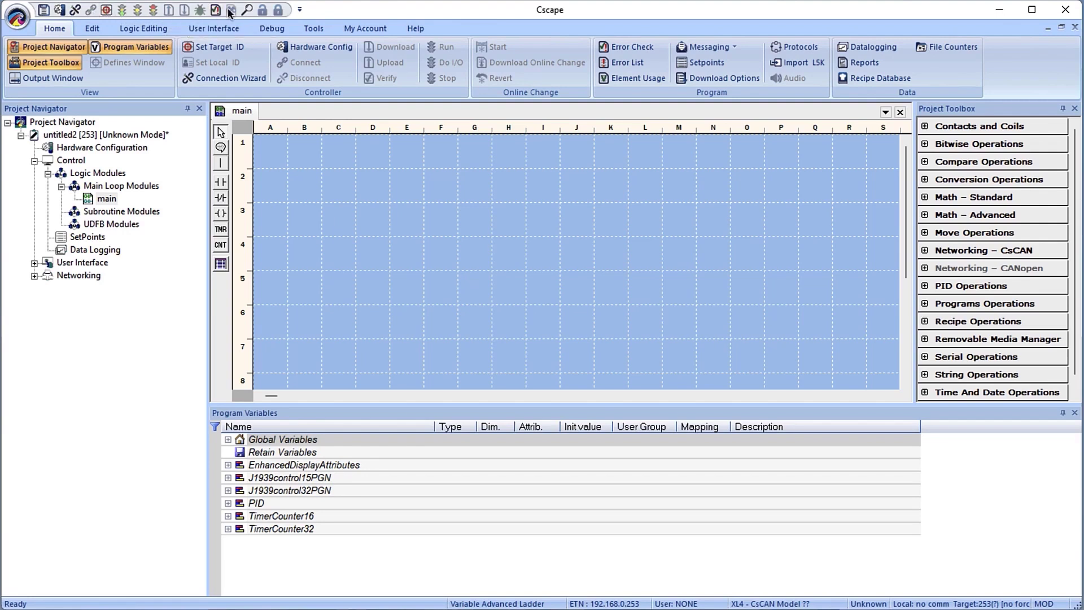
Add the Configure Alarms command from the User Interface category to the Quick Access Toolbar
click(300, 10)
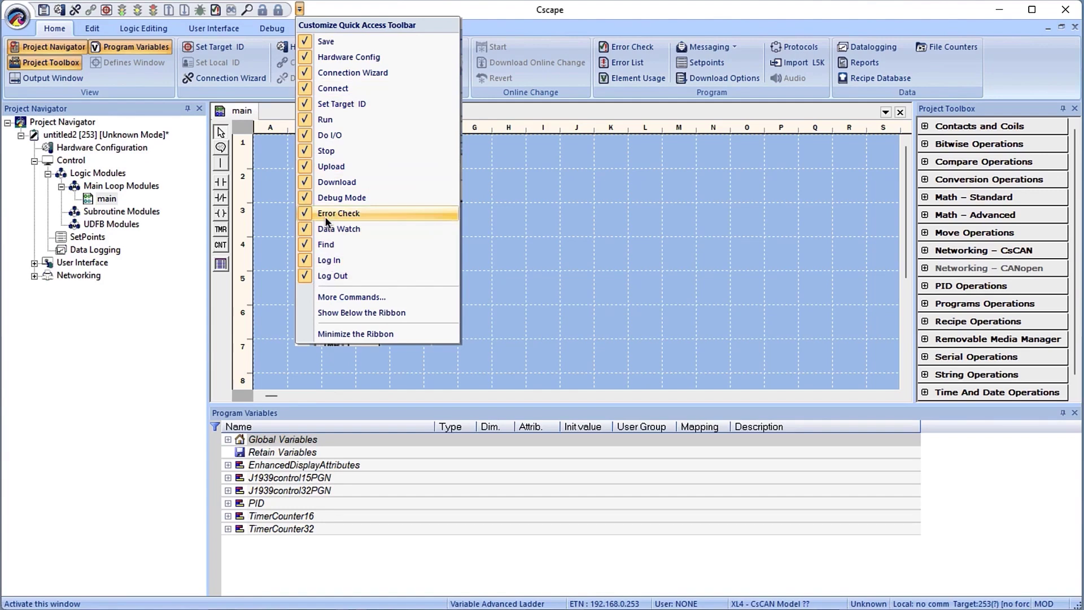
click(324, 296)
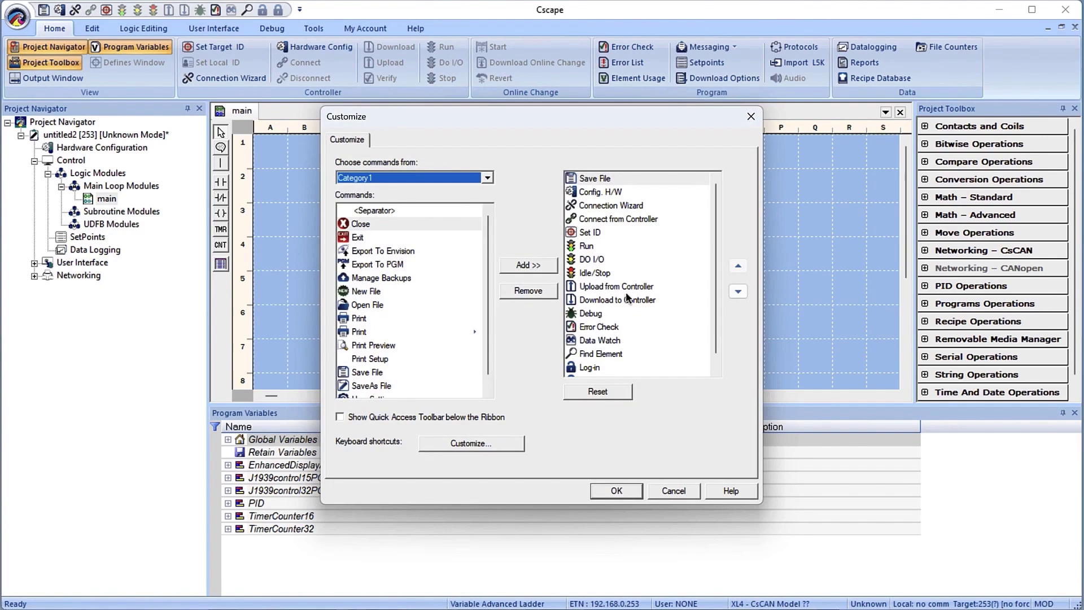
click(488, 179)
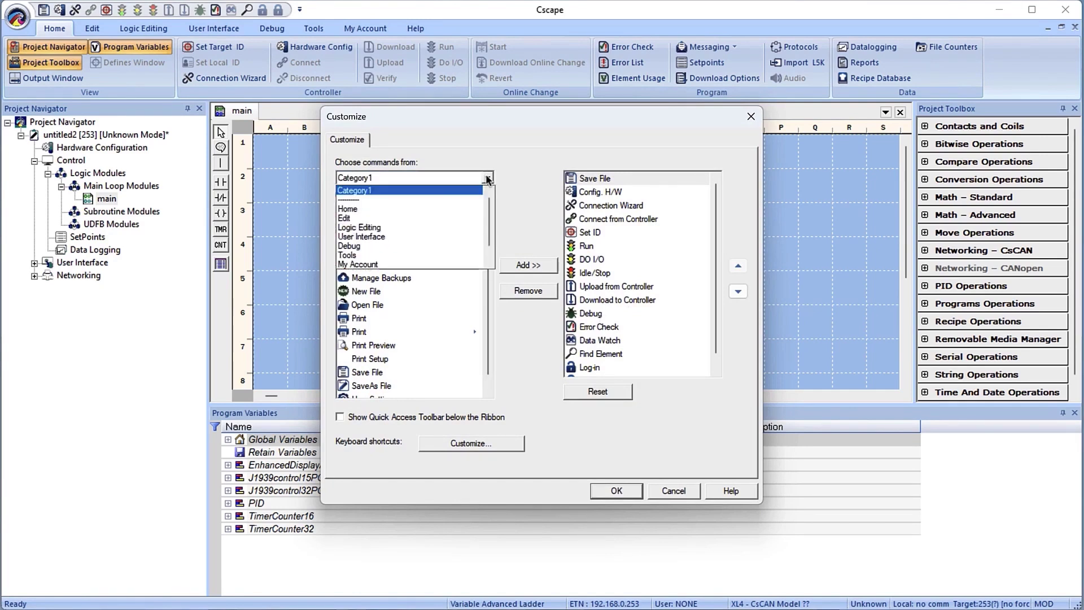
click(387, 237)
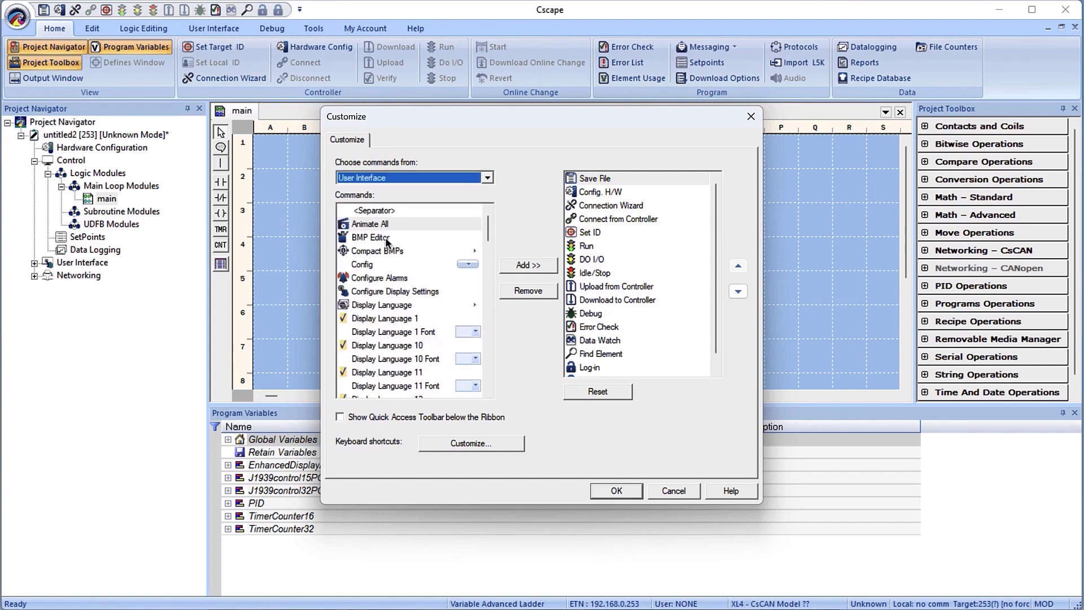
click(375, 278)
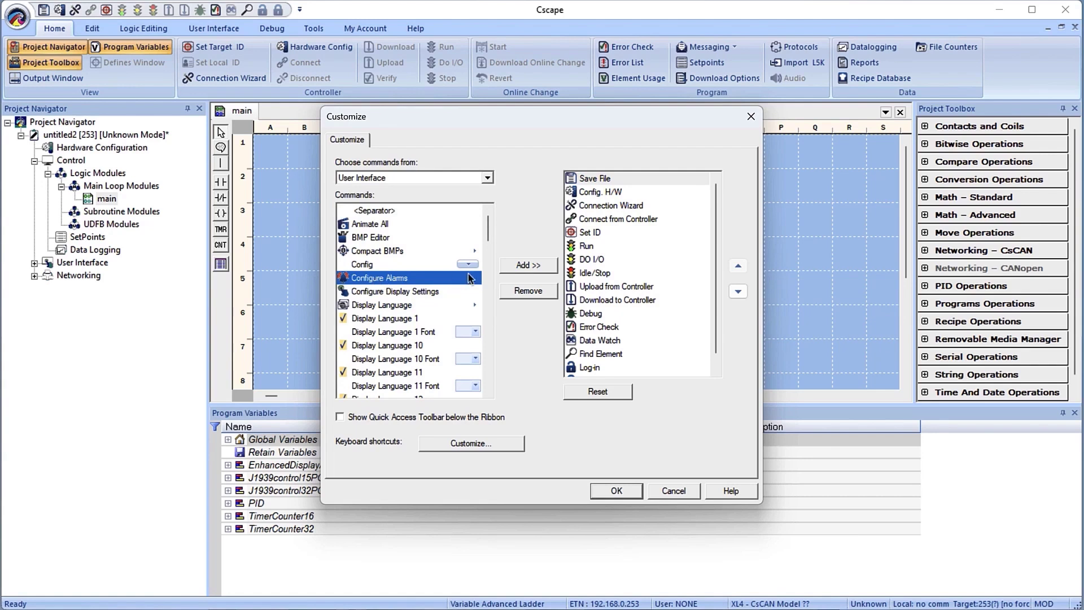
click(520, 267)
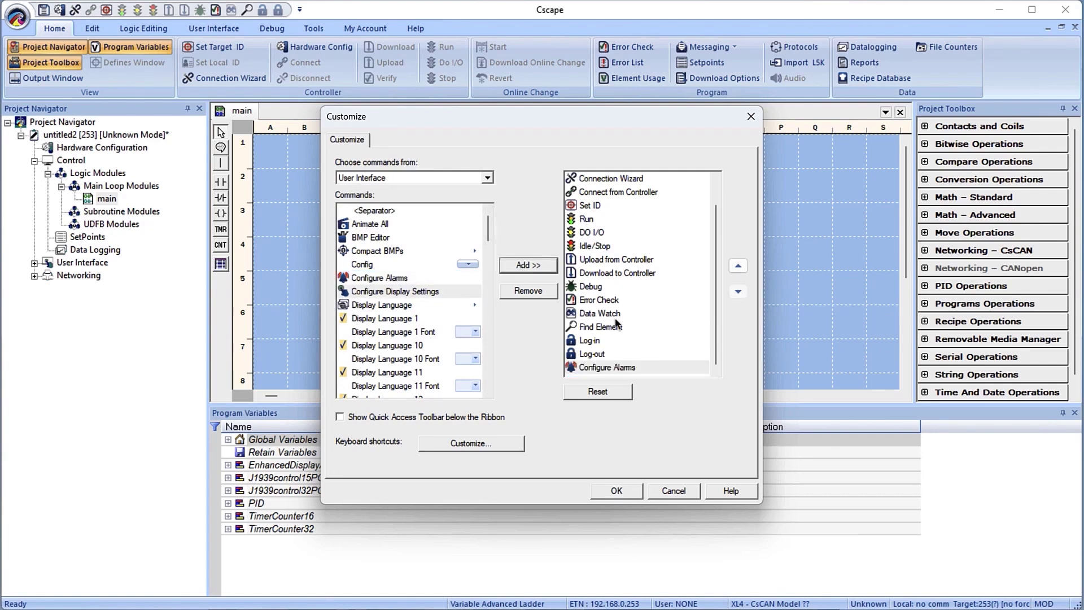
Move Configure Alarms ahead of Log-in in the Quick Access Toolbar and show the toolbar below the ribbon
click(608, 368)
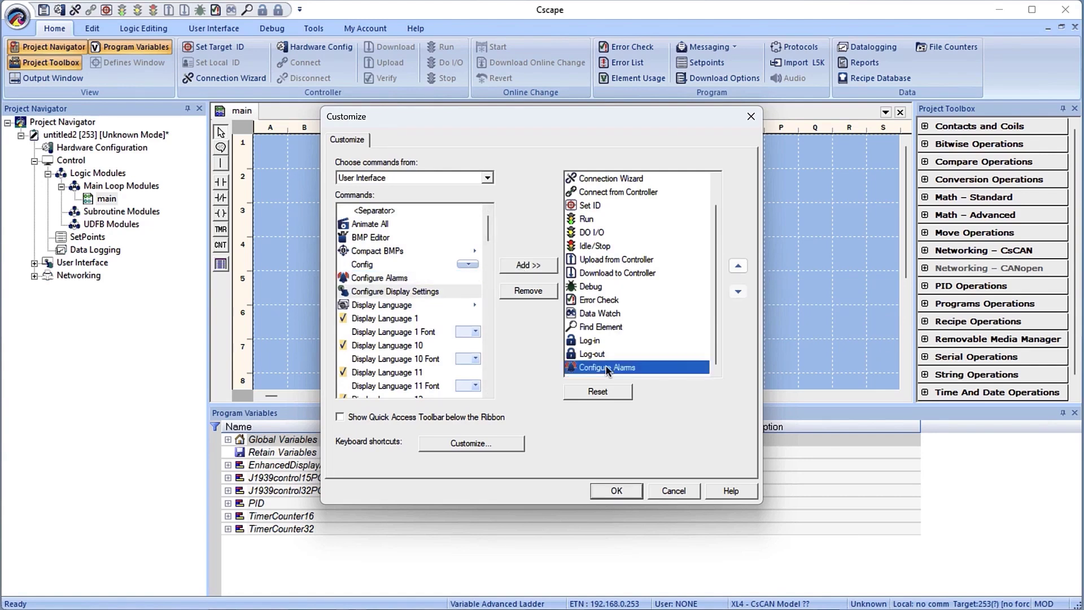
click(738, 266)
click(738, 266)
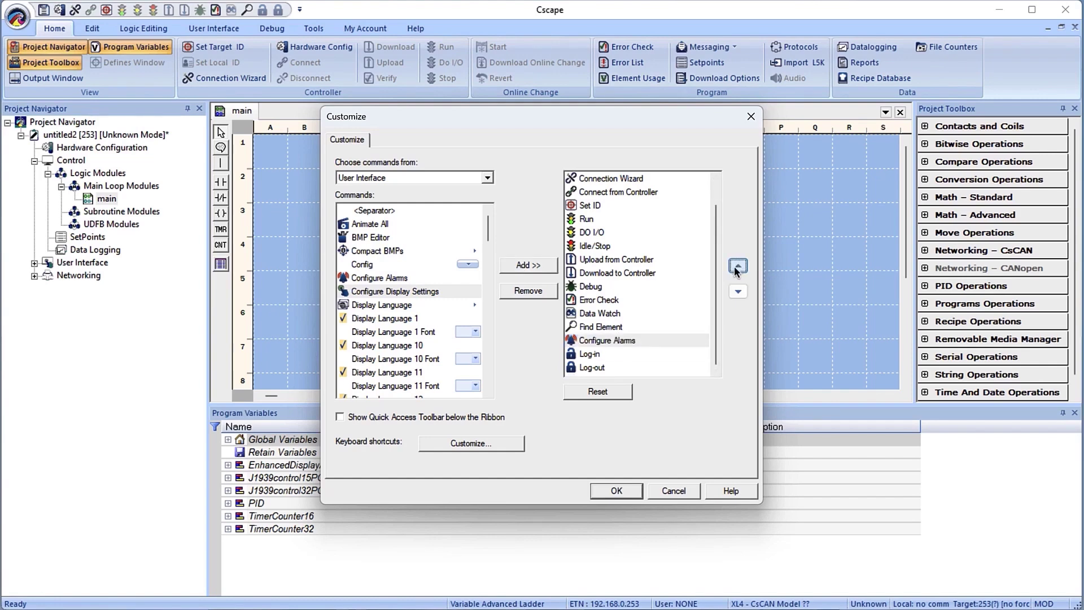
click(616, 491)
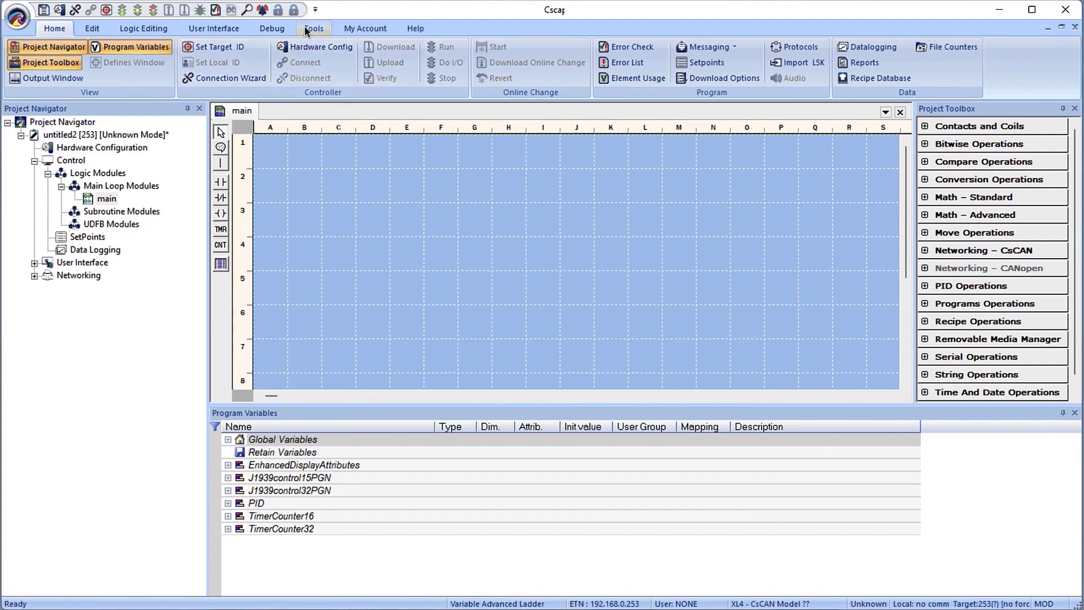
click(316, 10)
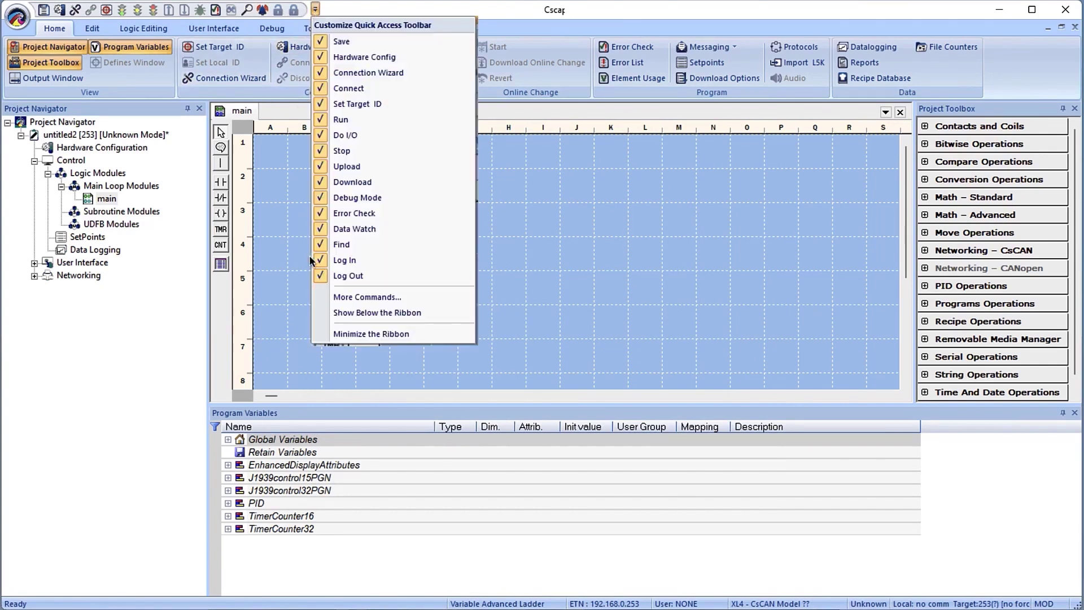
click(340, 312)
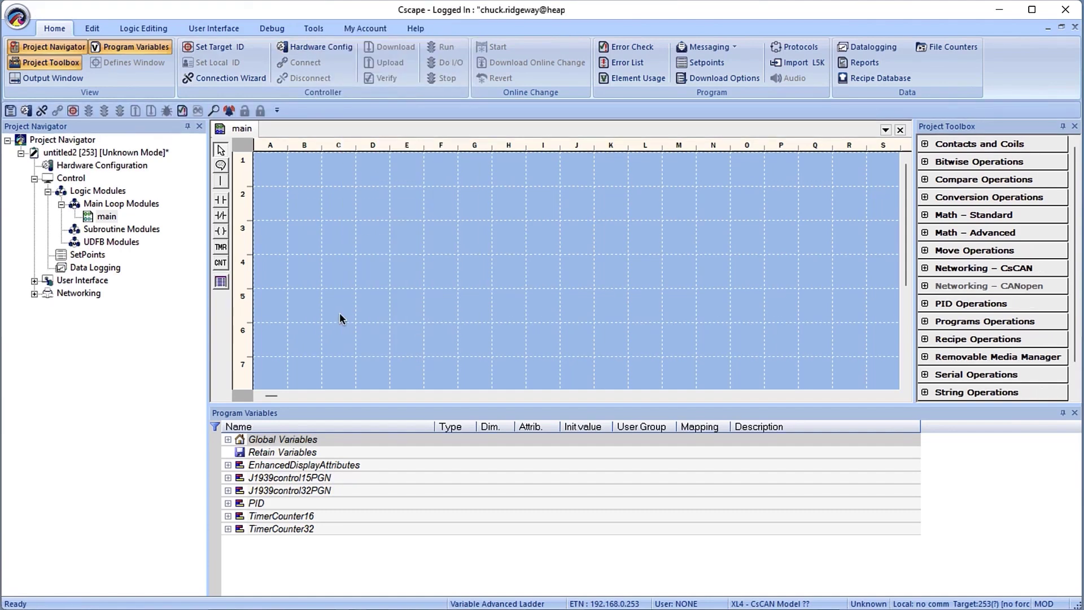
Examine the keyboard shortcut customization for the Home and Edit command categories
click(277, 112)
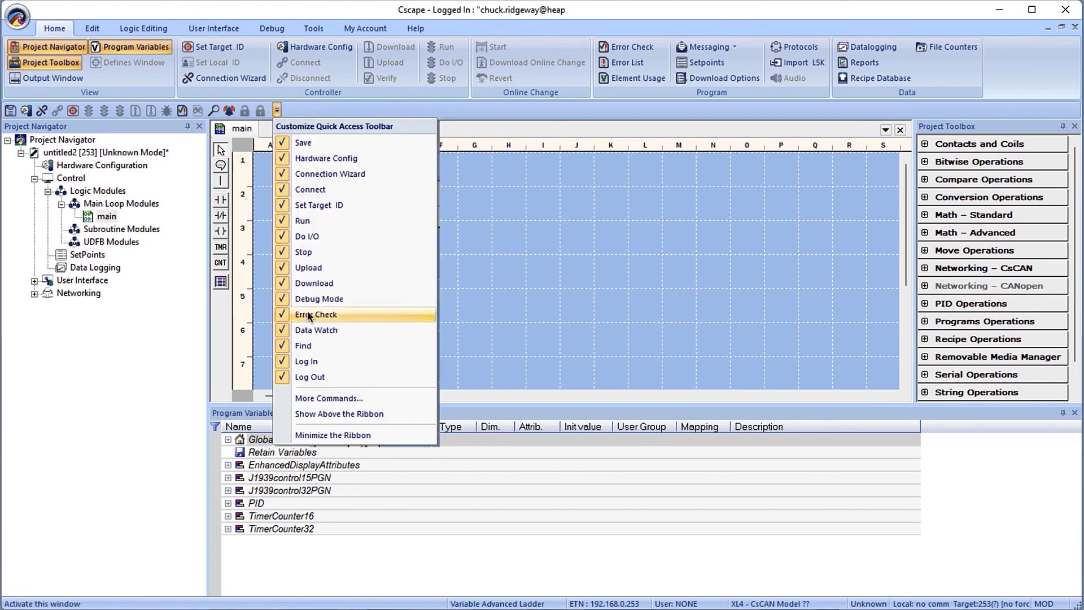
click(307, 398)
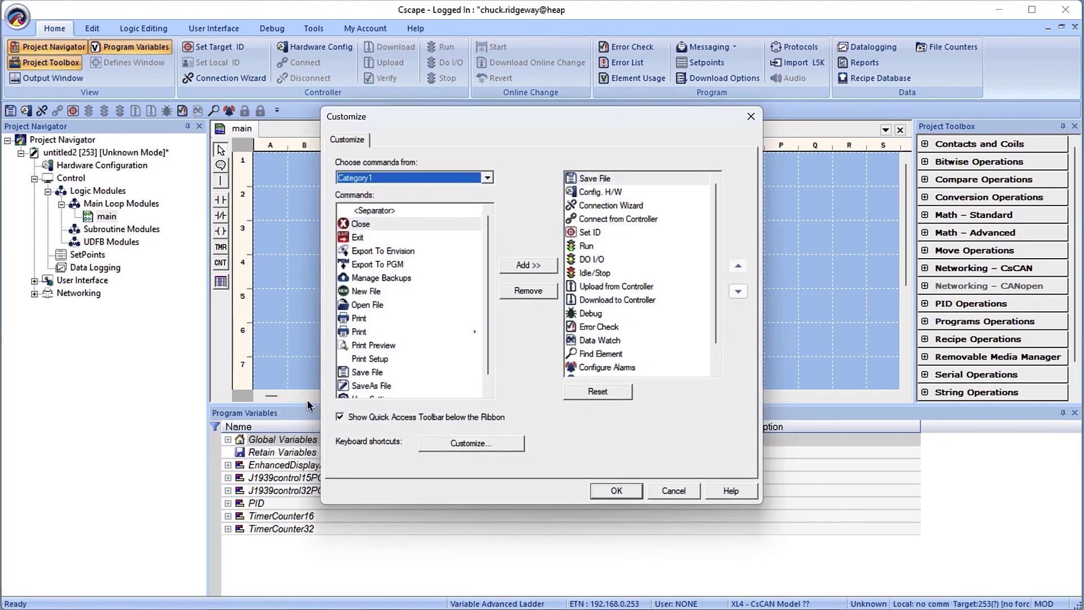
click(469, 443)
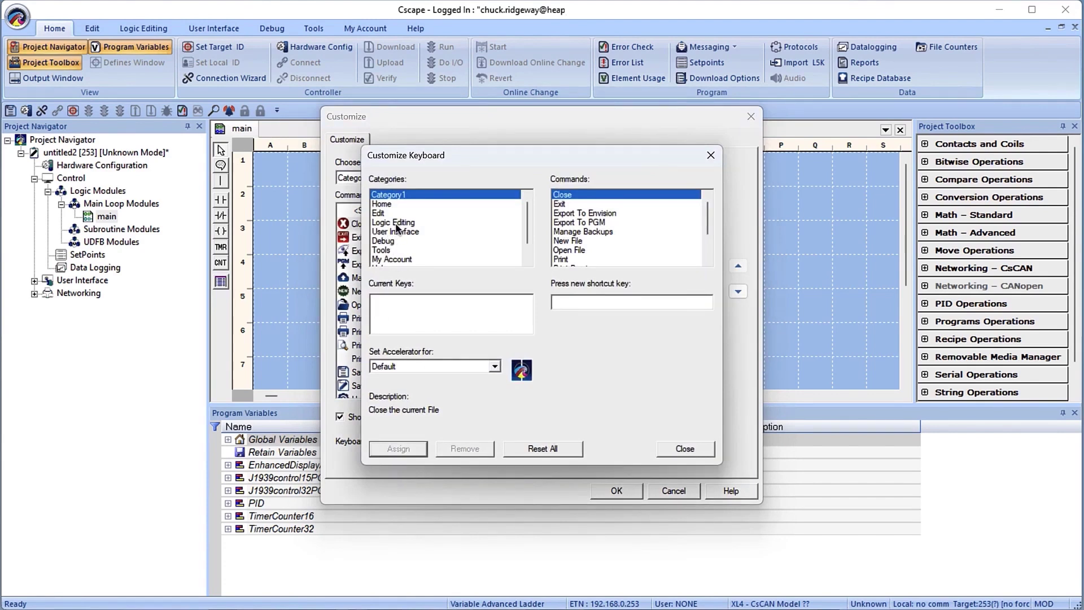
click(387, 207)
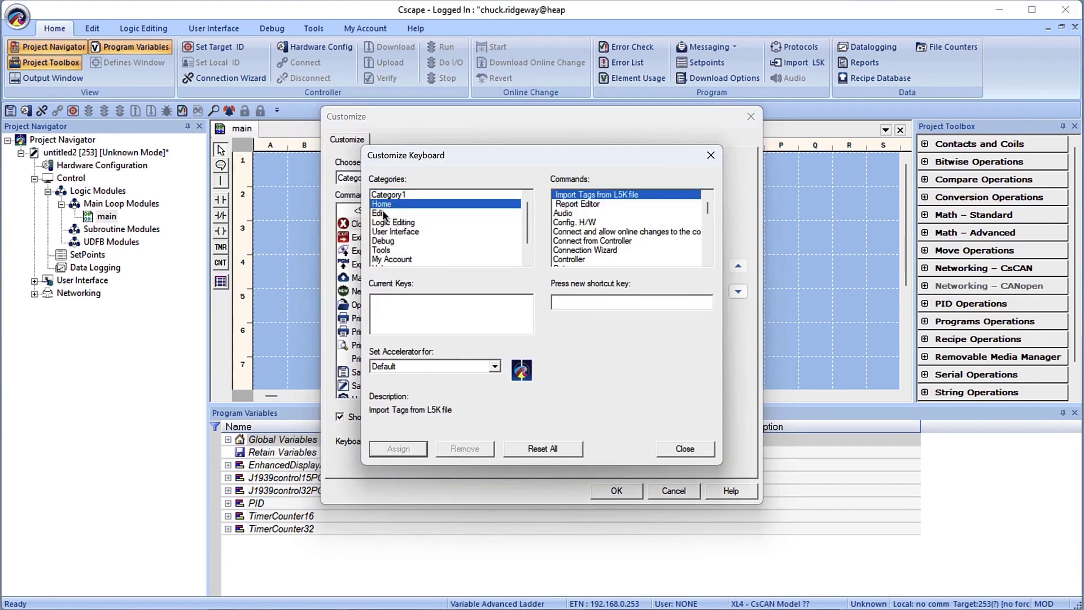
click(384, 213)
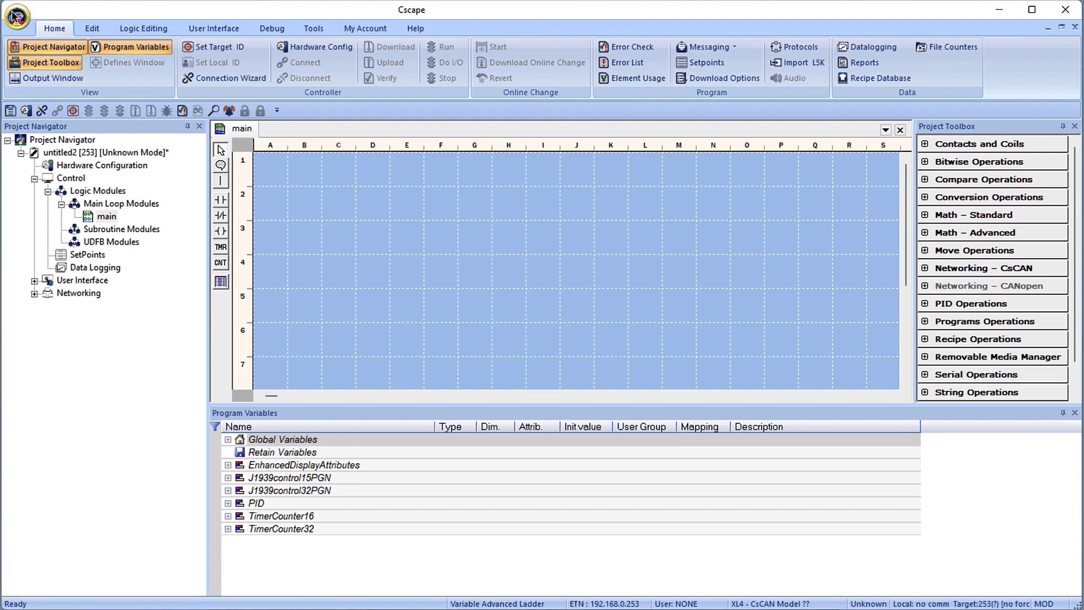
Review the user settings for appearance, logic editor, ladder numbering, logic display, download, application, communications and compiler options
click(16, 17)
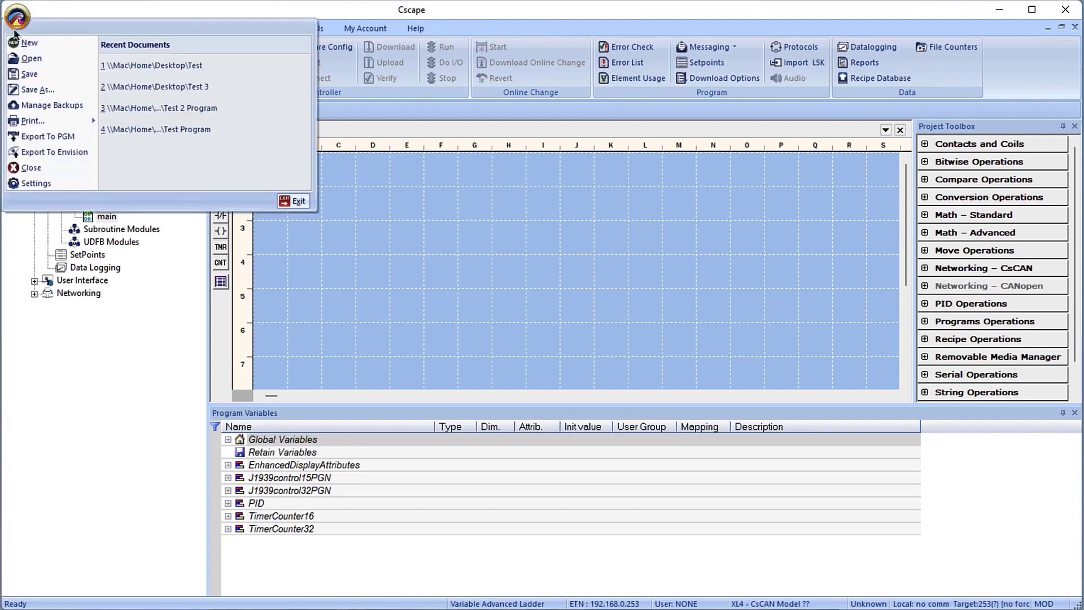
click(28, 181)
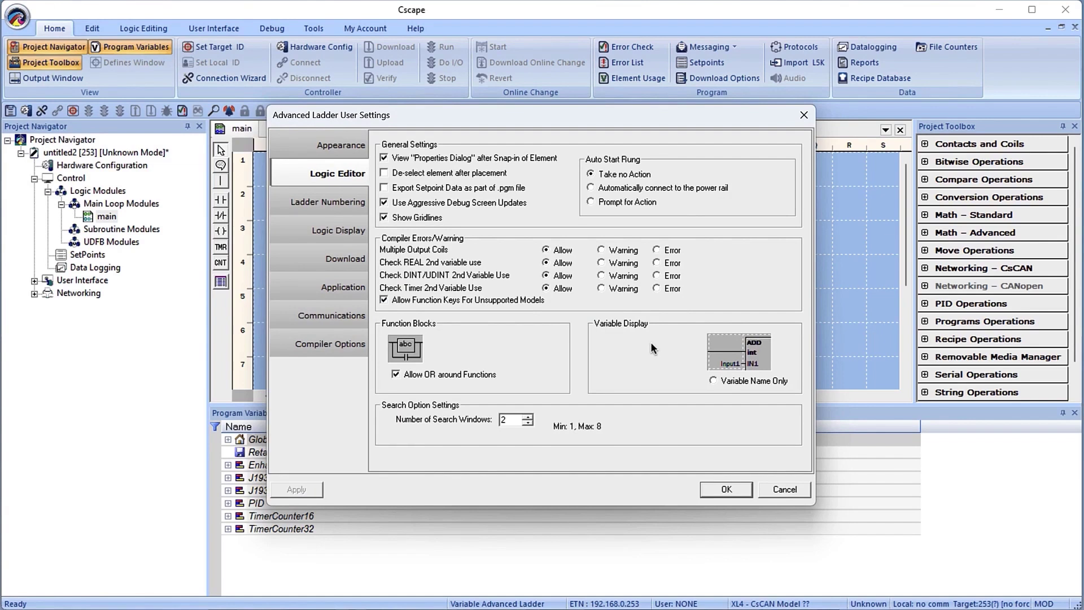
click(344, 148)
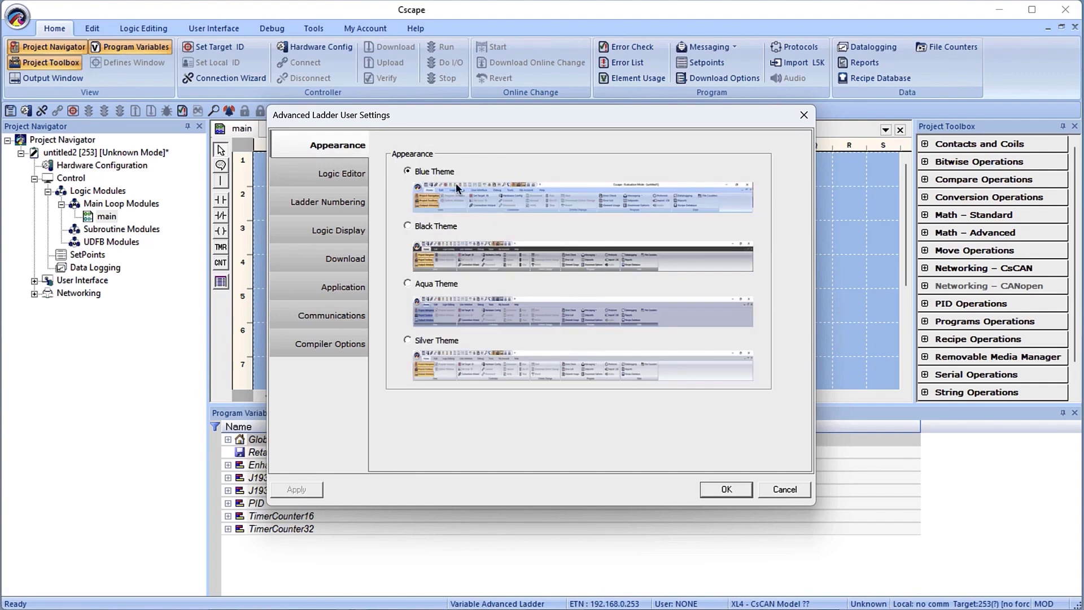
click(340, 230)
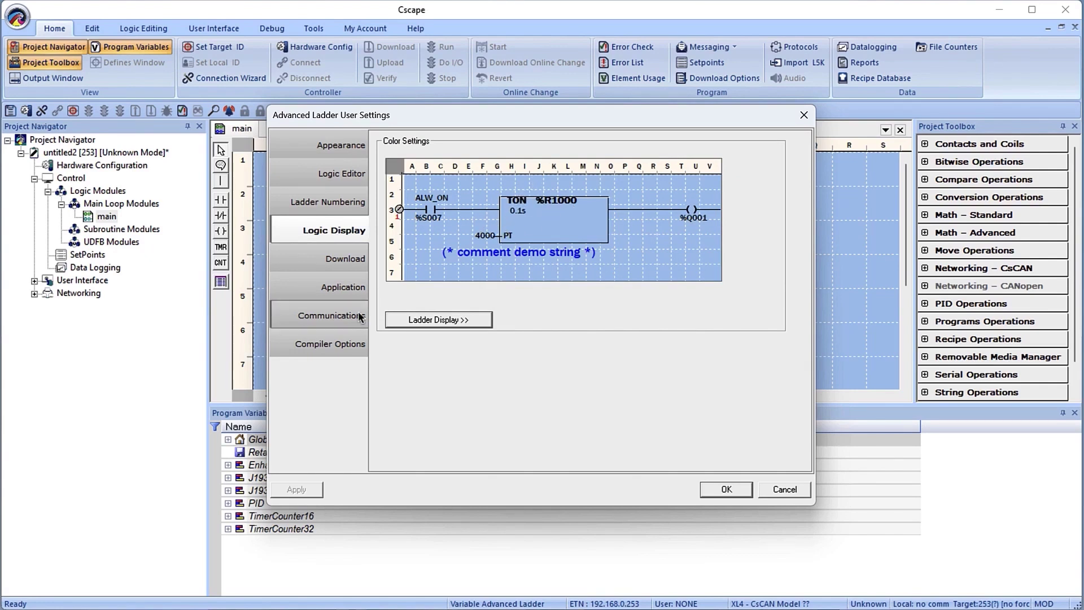
click(340, 348)
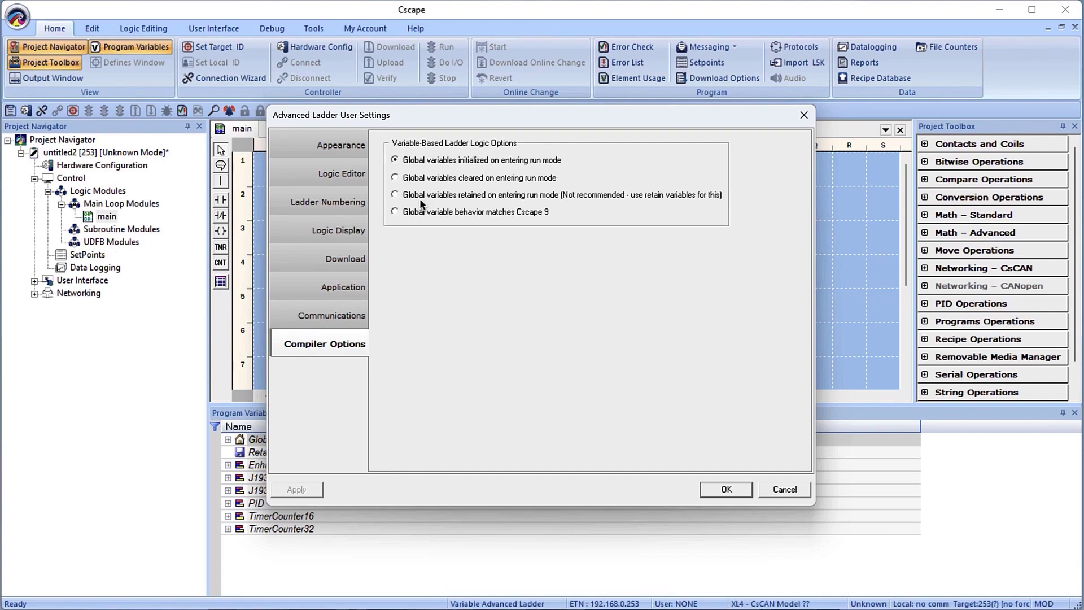
click(352, 179)
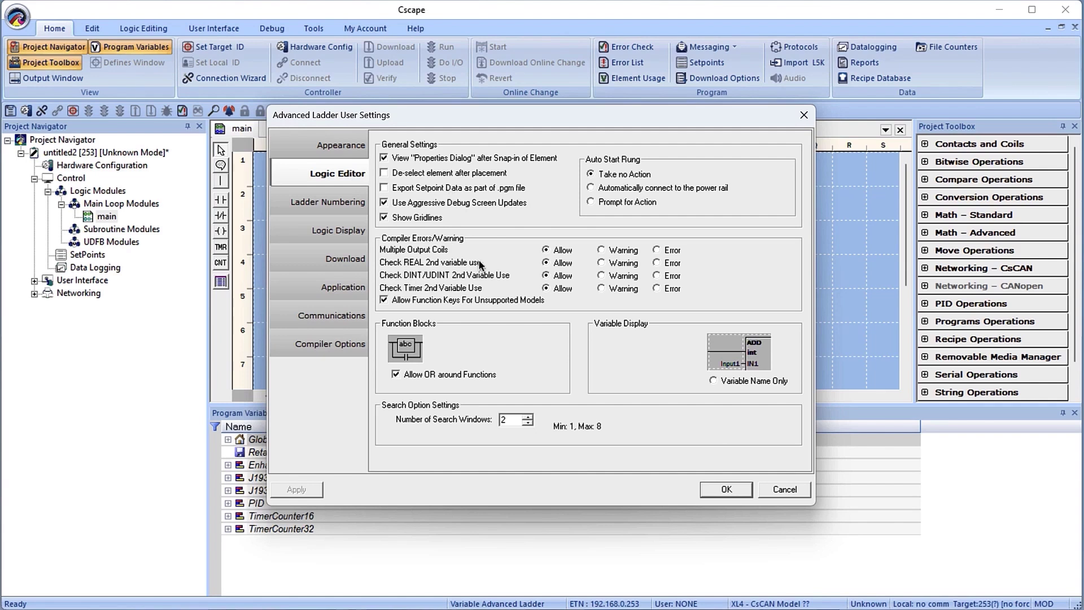
click(342, 201)
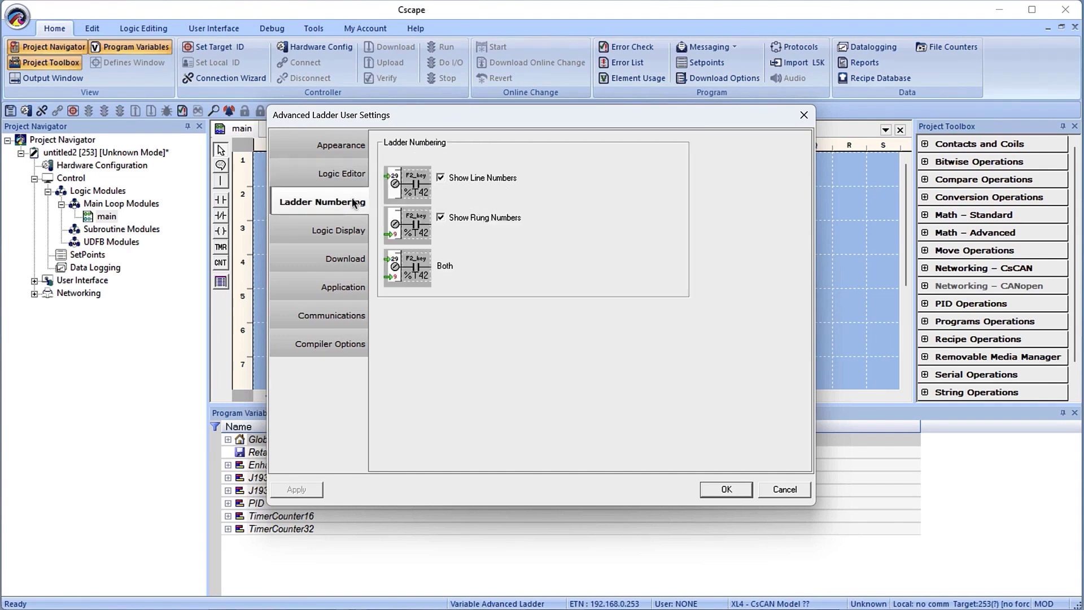
click(340, 266)
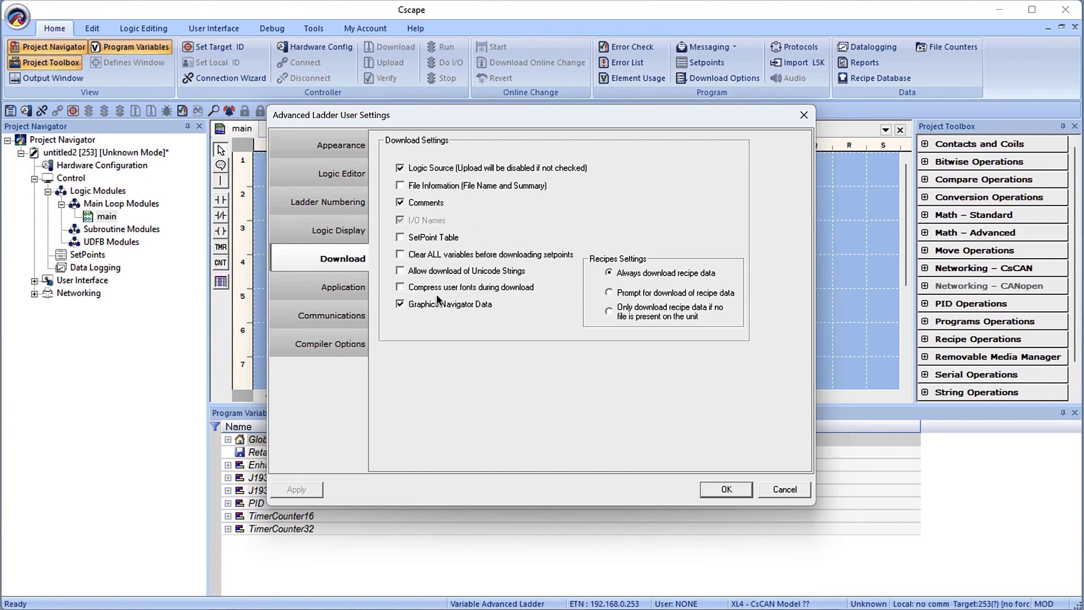
click(342, 289)
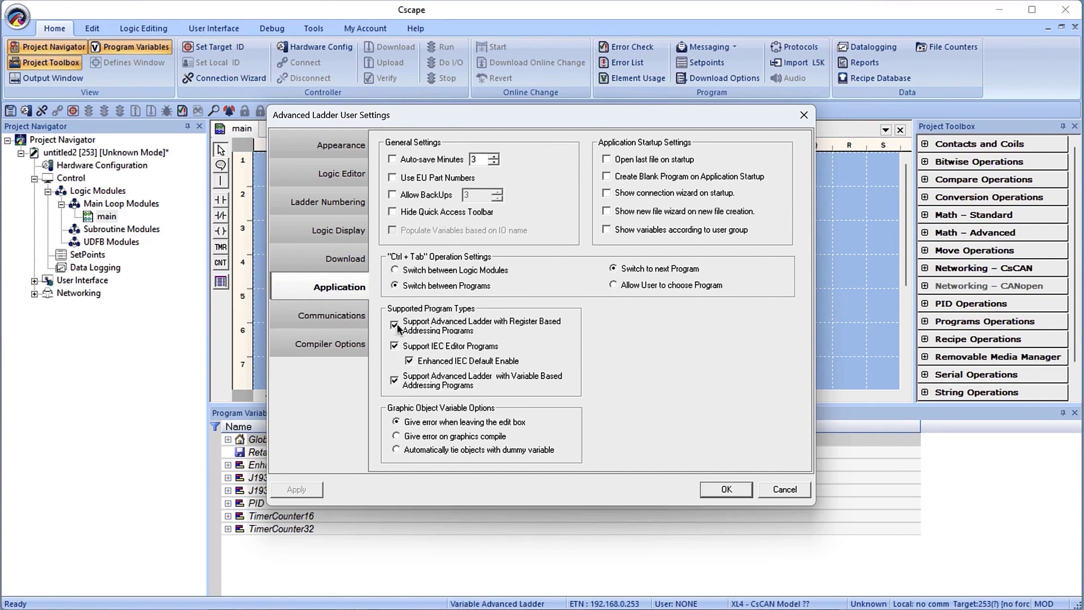
click(357, 316)
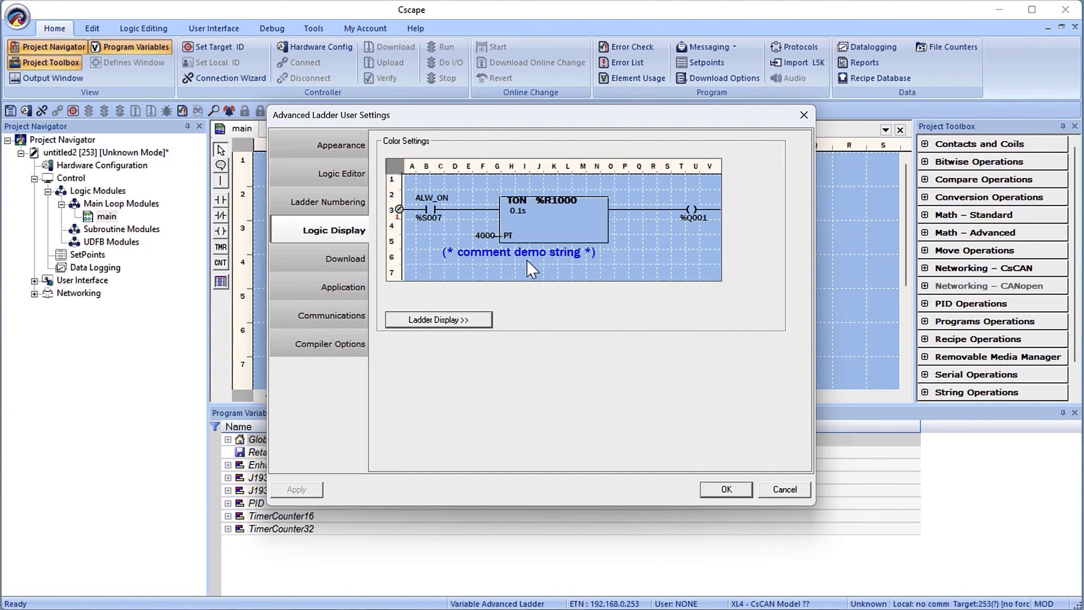
Open the ladder display options and look over the scheme choices and the background and label color settings
click(447, 320)
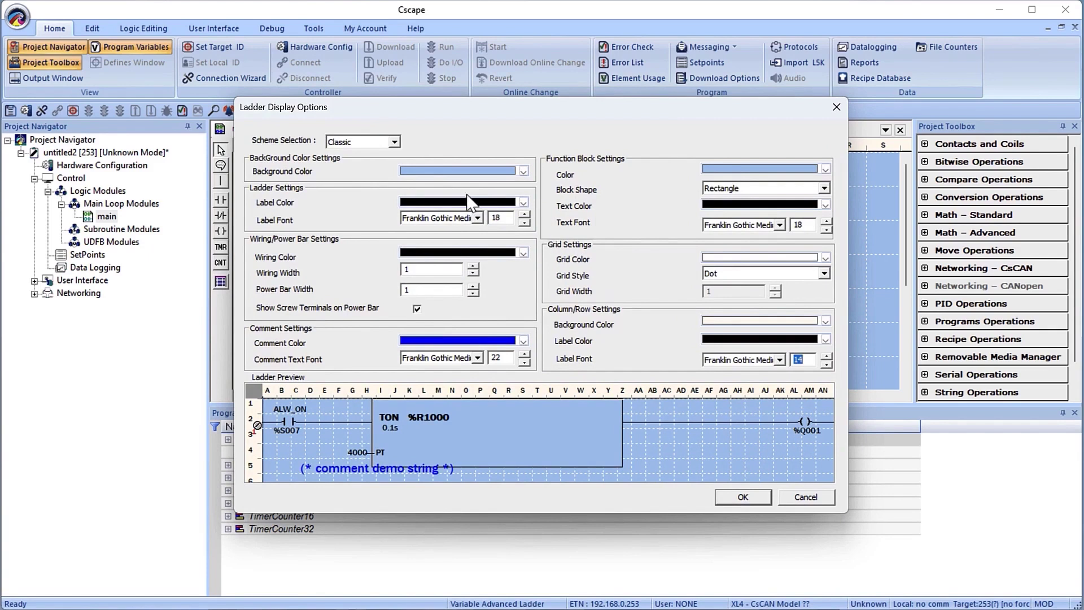
click(395, 144)
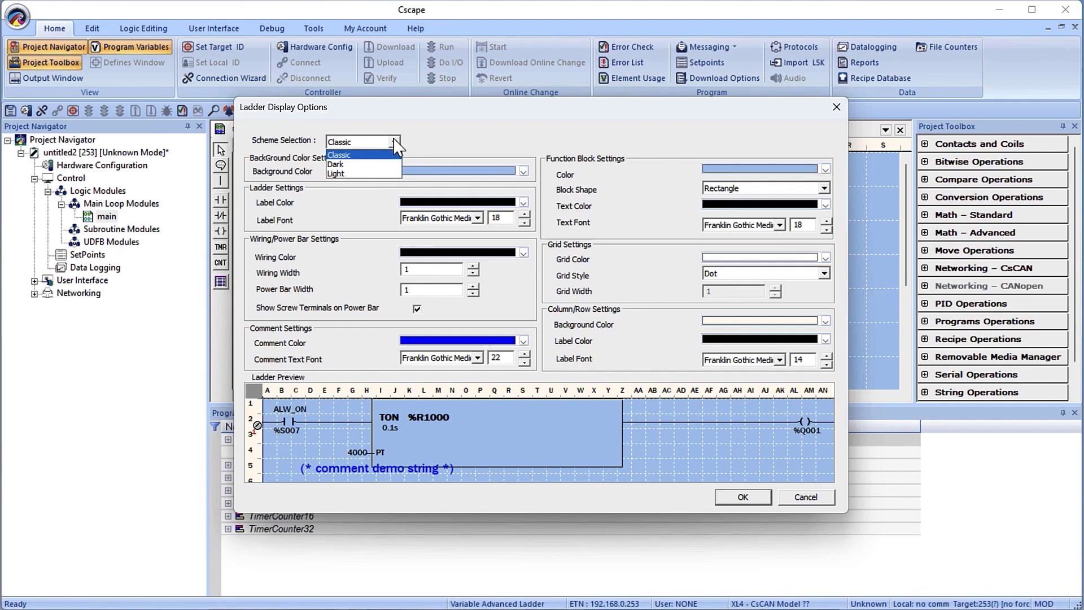
click(447, 139)
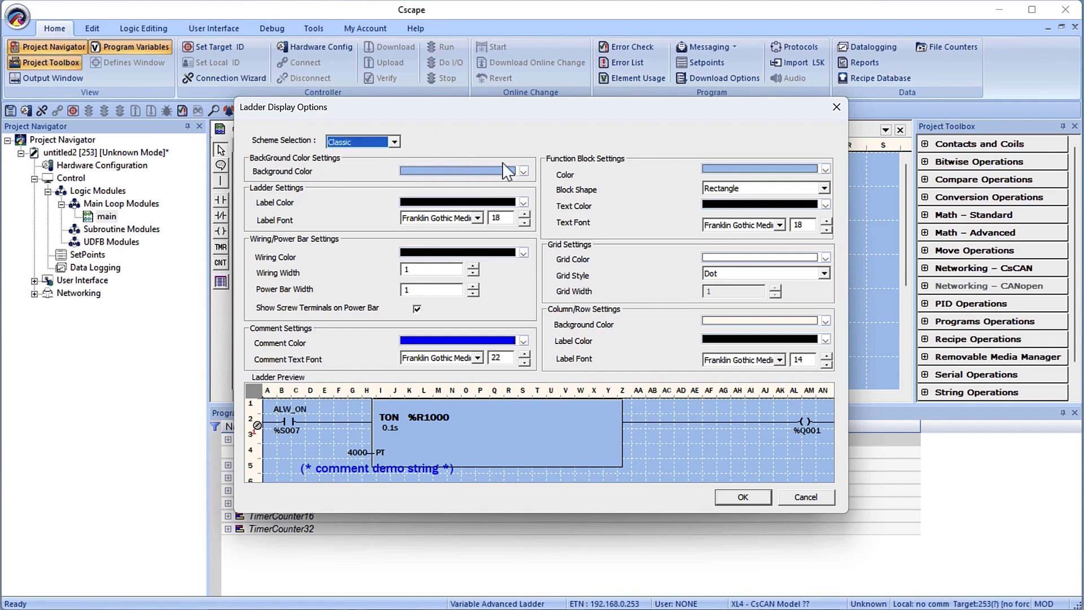
click(458, 199)
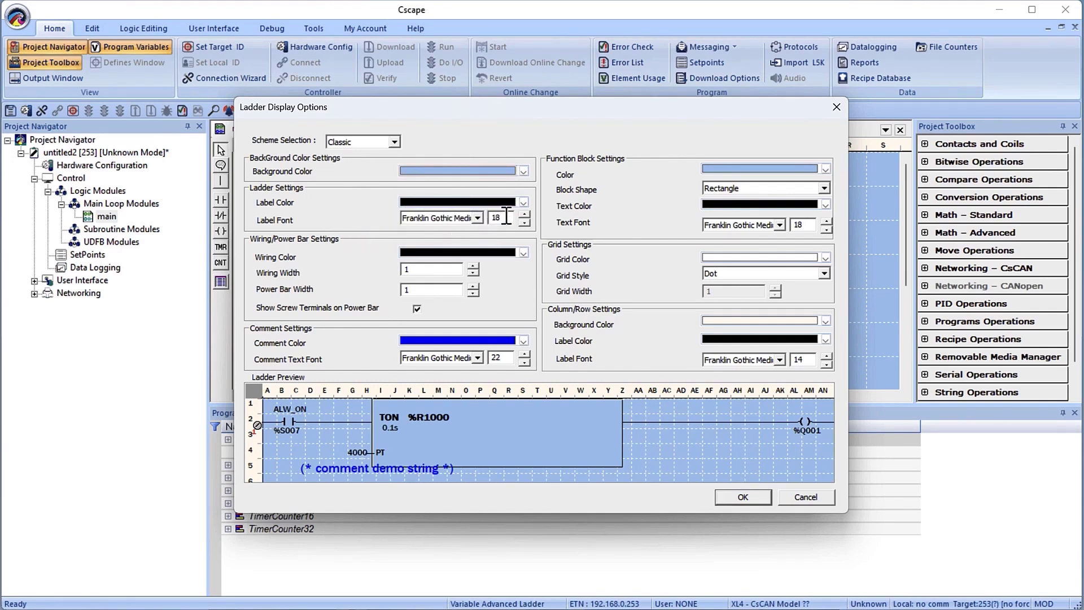
Try a larger ladder label font, return it to size 18, and set the comment text font size to 17
click(524, 216)
click(525, 215)
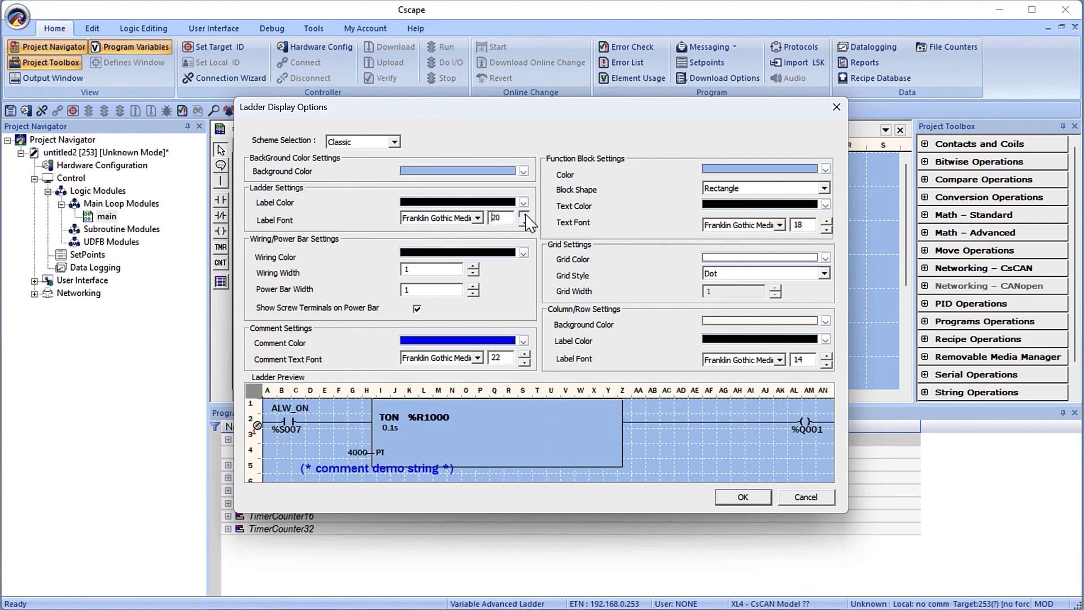
click(525, 215)
click(525, 224)
click(525, 223)
click(525, 224)
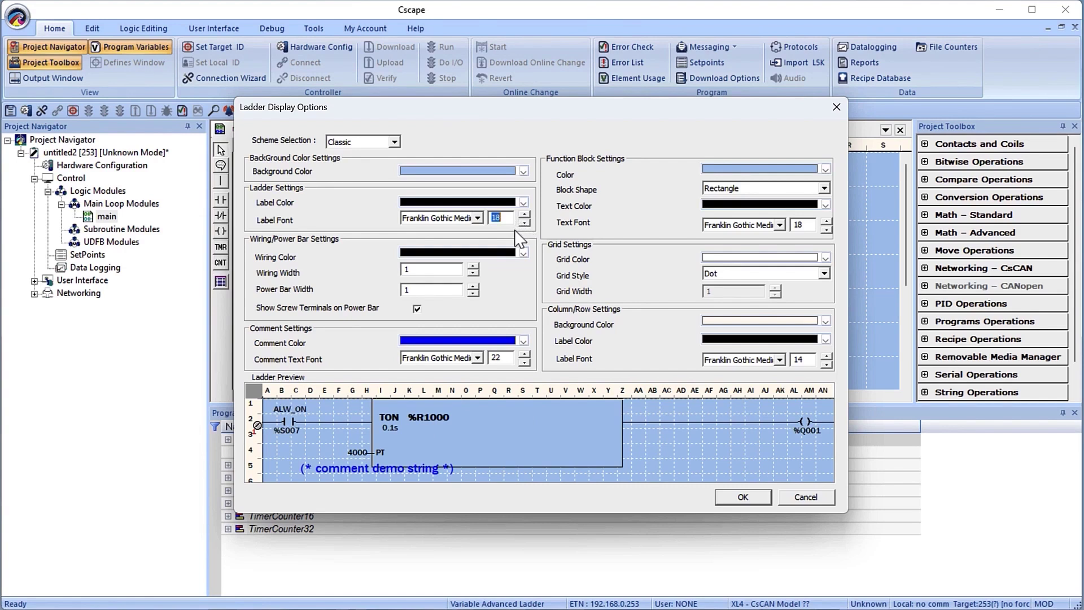
click(406, 269)
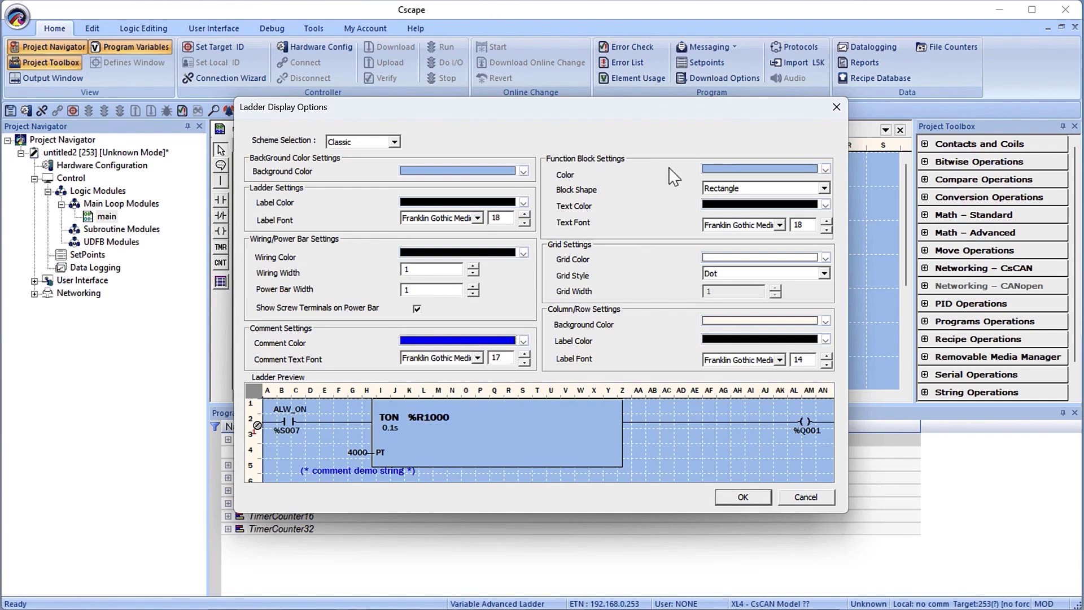
Try a pale green function block color in the ladder preview, and restore the light blue one
click(823, 169)
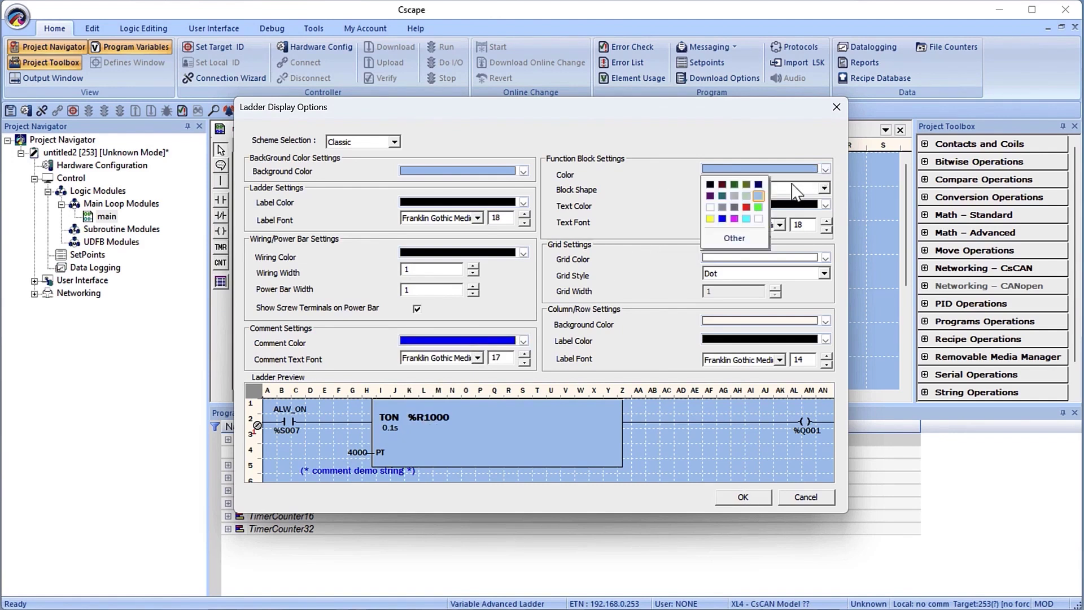
click(745, 195)
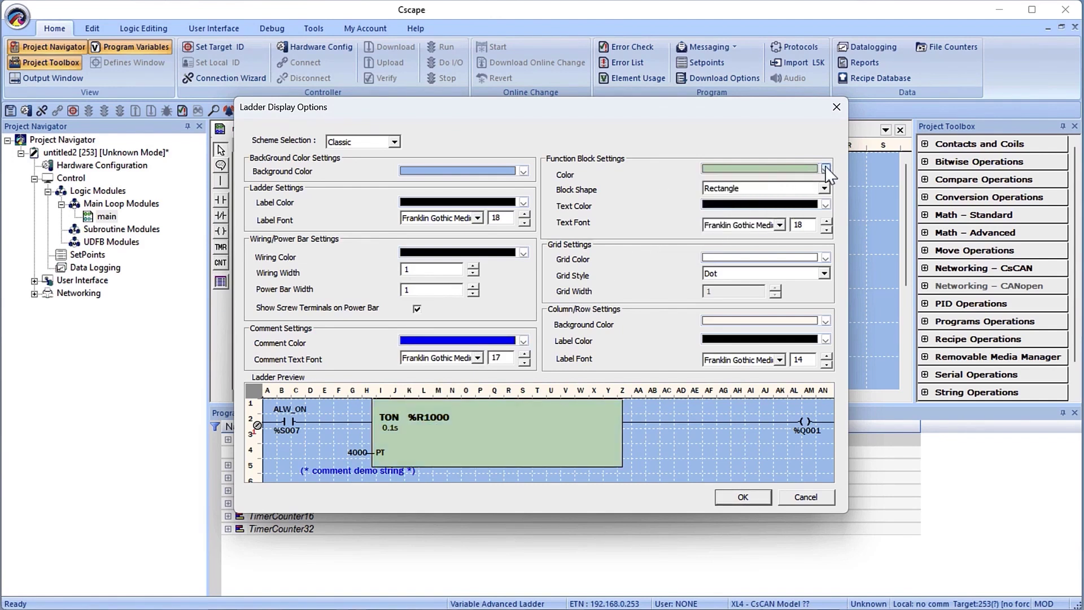
click(826, 170)
click(759, 195)
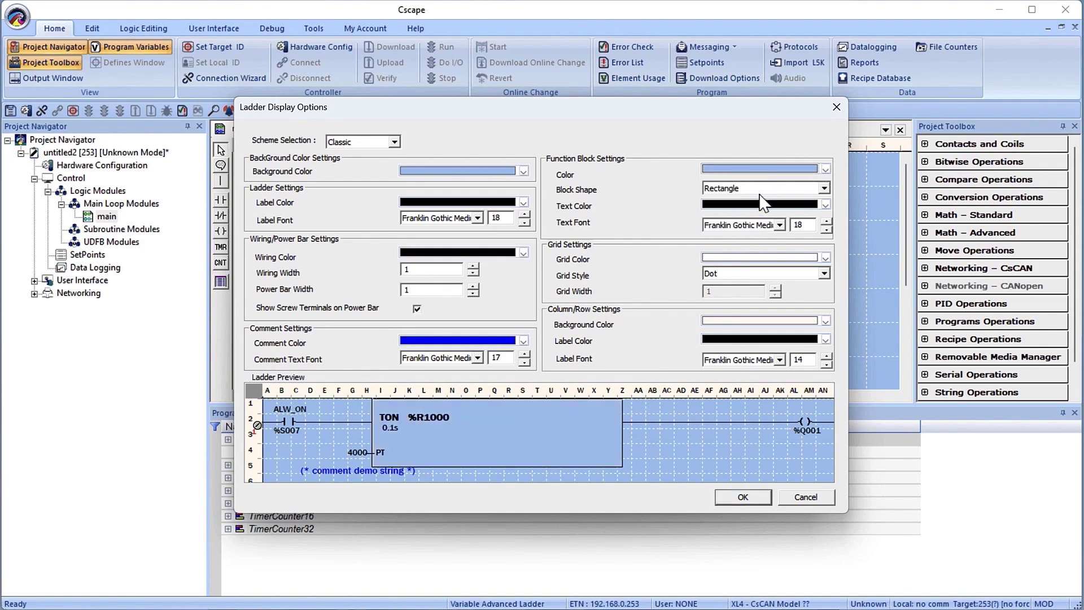
Preview the Rounded Rectangle function block shape, return it to Rectangle, and accept the ladder display options
click(824, 189)
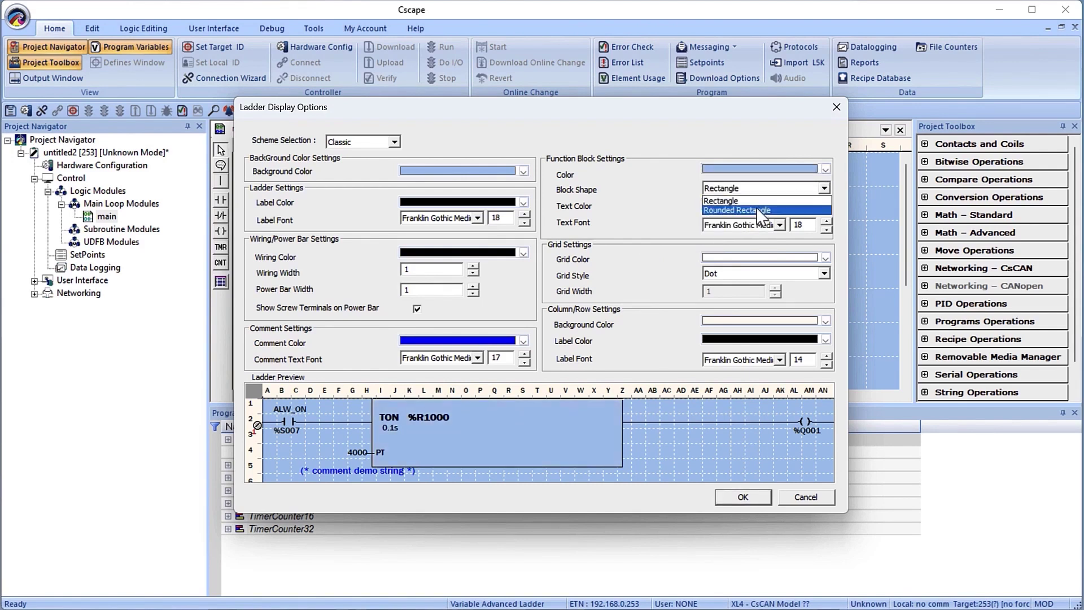
click(758, 209)
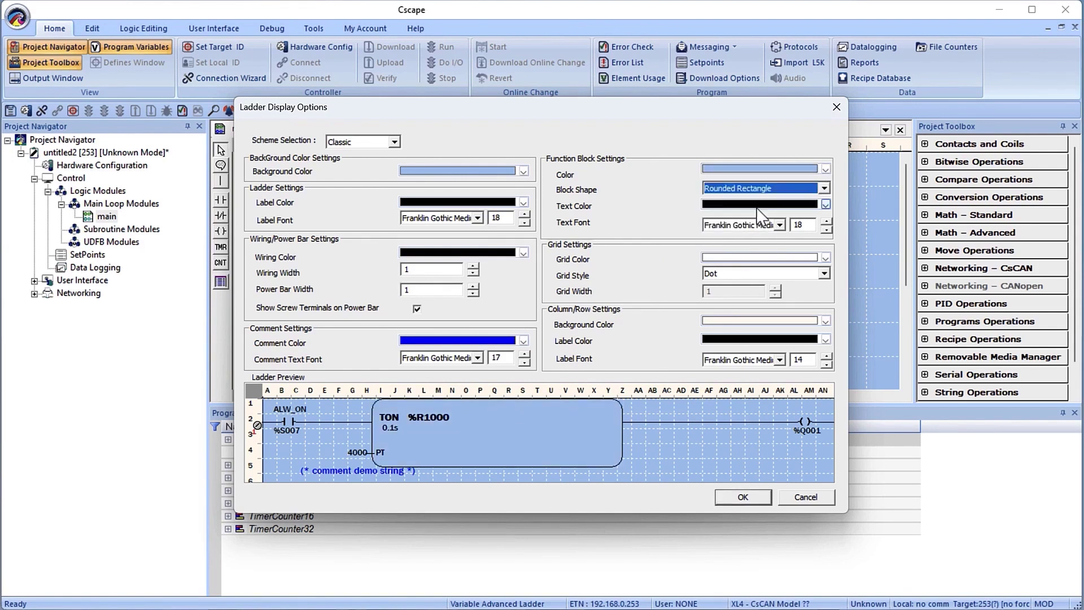
click(824, 188)
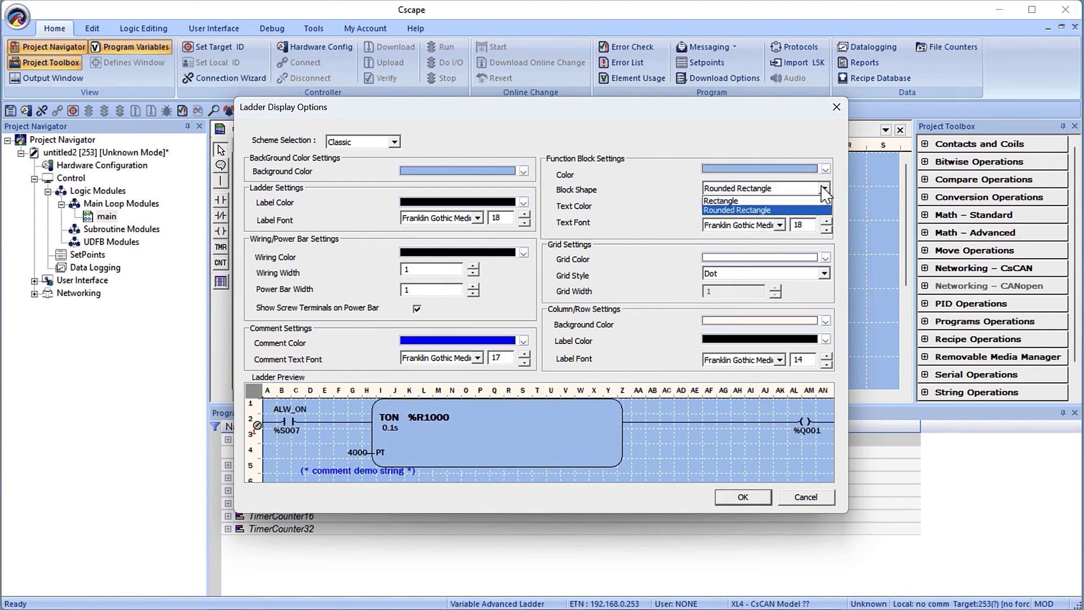
click(774, 201)
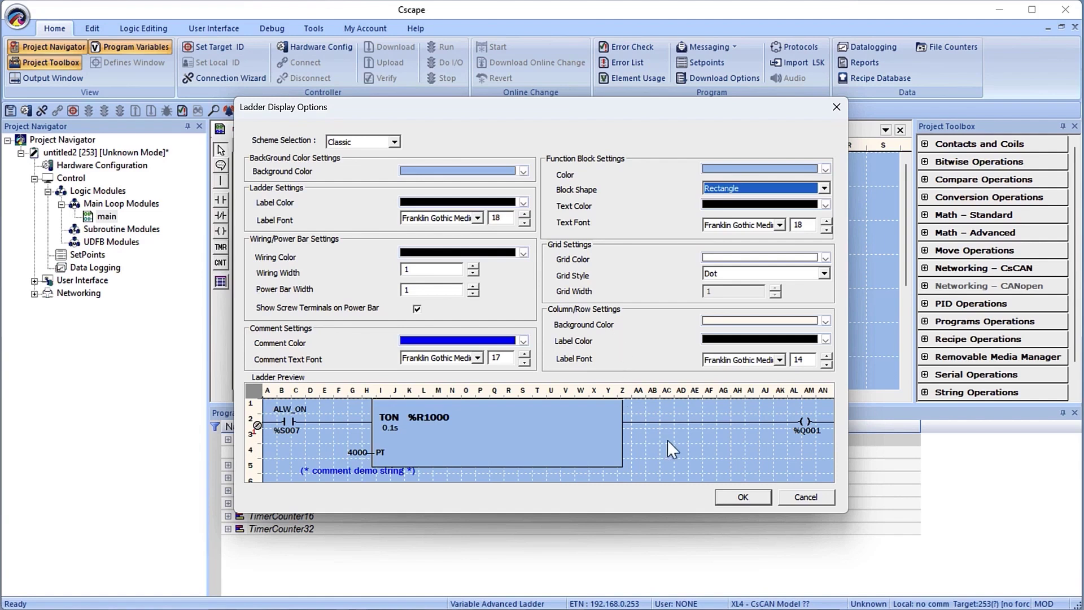
click(746, 497)
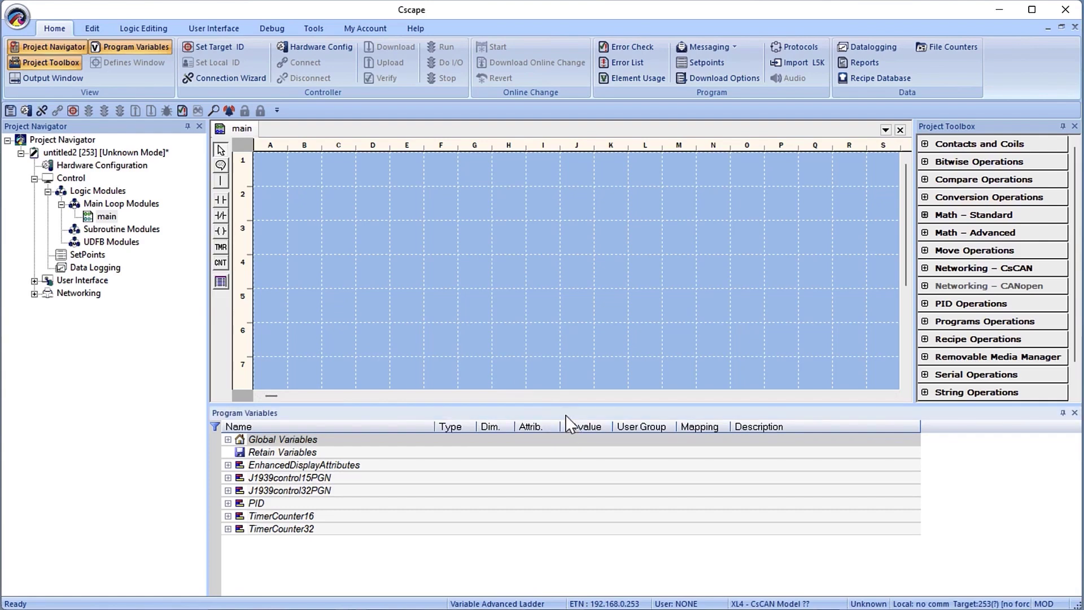
Undock the Program Variables window and dock it between the Project Navigator and the ladder editor
mouse_move(566, 415)
mouse_down()
mouse_move(567, 482)
mouse_move(565, 409)
mouse_move(553, 410)
mouse_up()
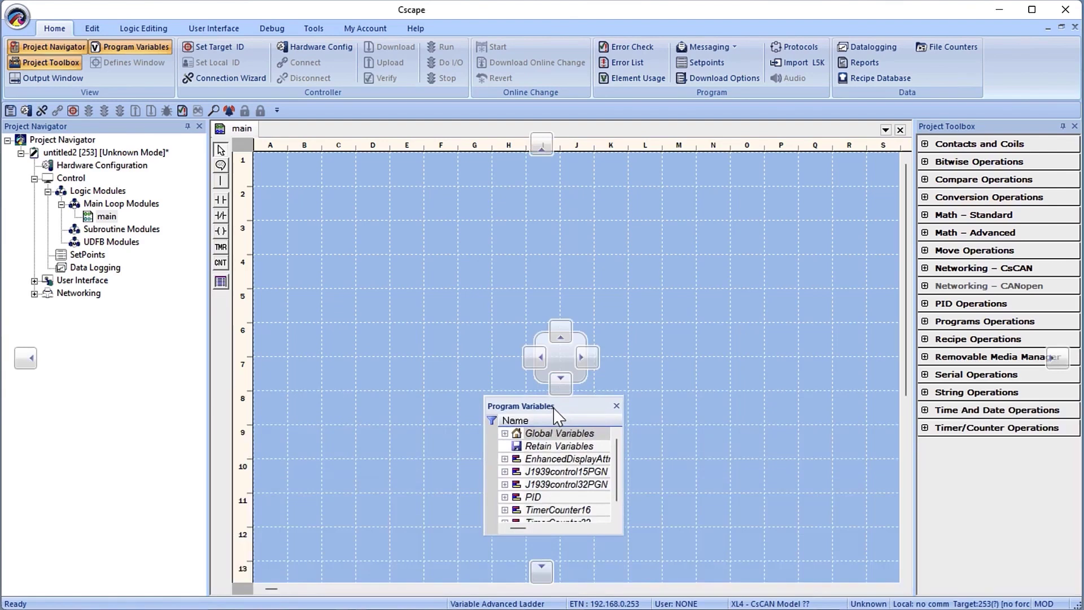
drag(556, 415, 537, 356)
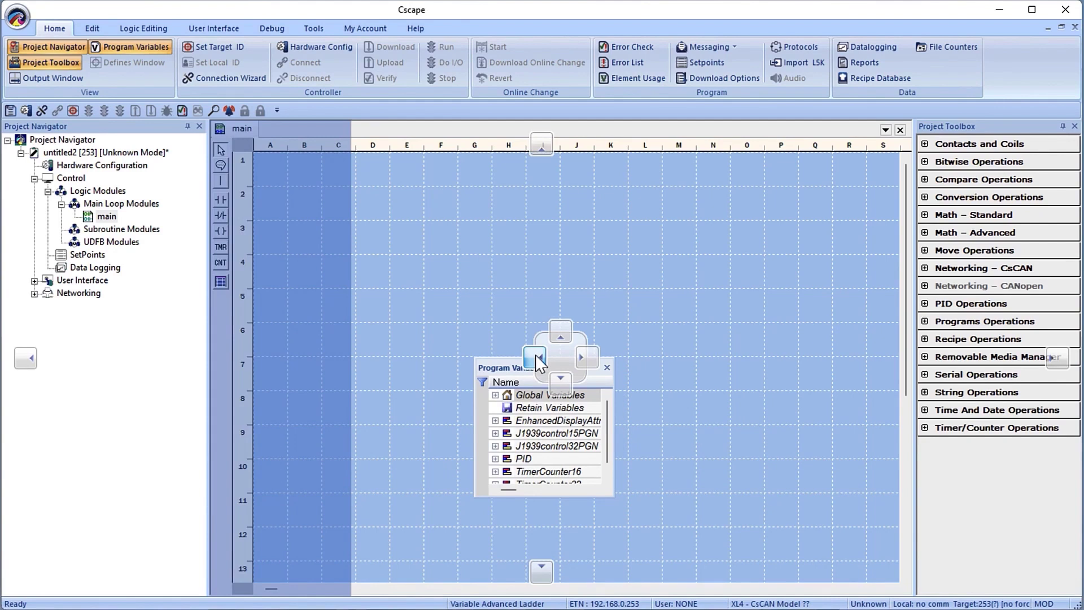
drag(536, 356, 536, 356)
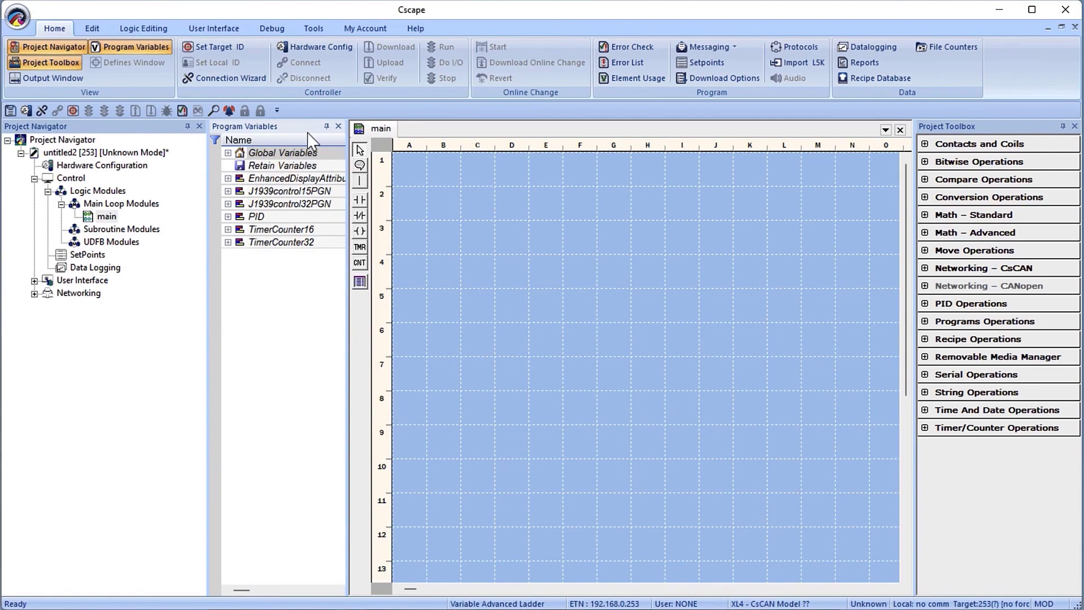
Move the Program Variables window to the outer side of the Project Toolbox, and redock it directly beneath the ladder editor
mouse_move(310, 134)
mouse_down()
mouse_move(469, 382)
mouse_move(547, 450)
mouse_move(587, 421)
mouse_move(590, 371)
mouse_move(960, 381)
mouse_move(1054, 360)
mouse_move(982, 368)
mouse_up()
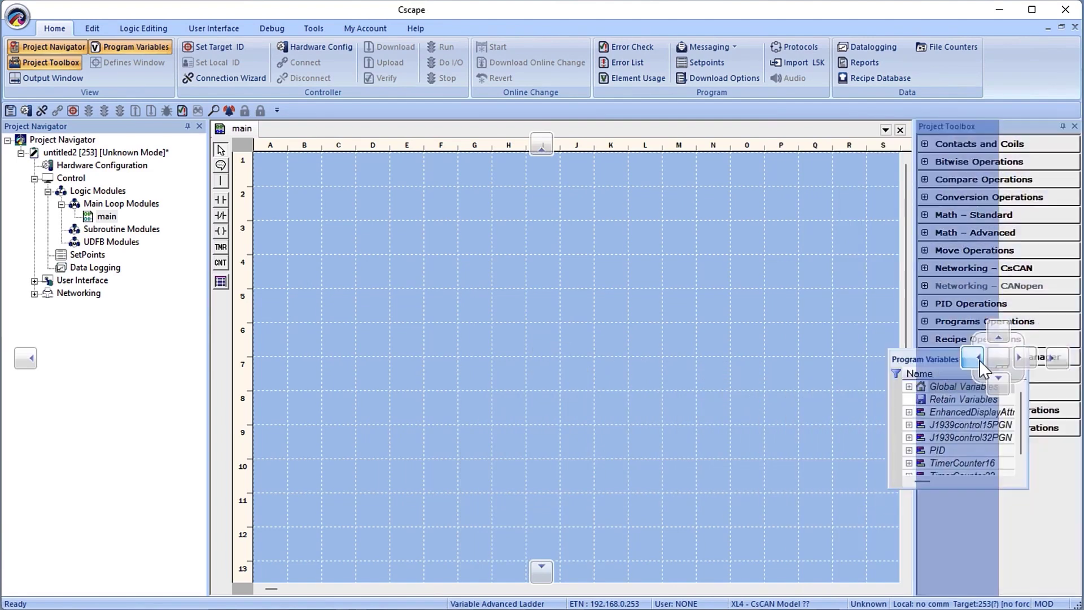
drag(979, 367, 1057, 357)
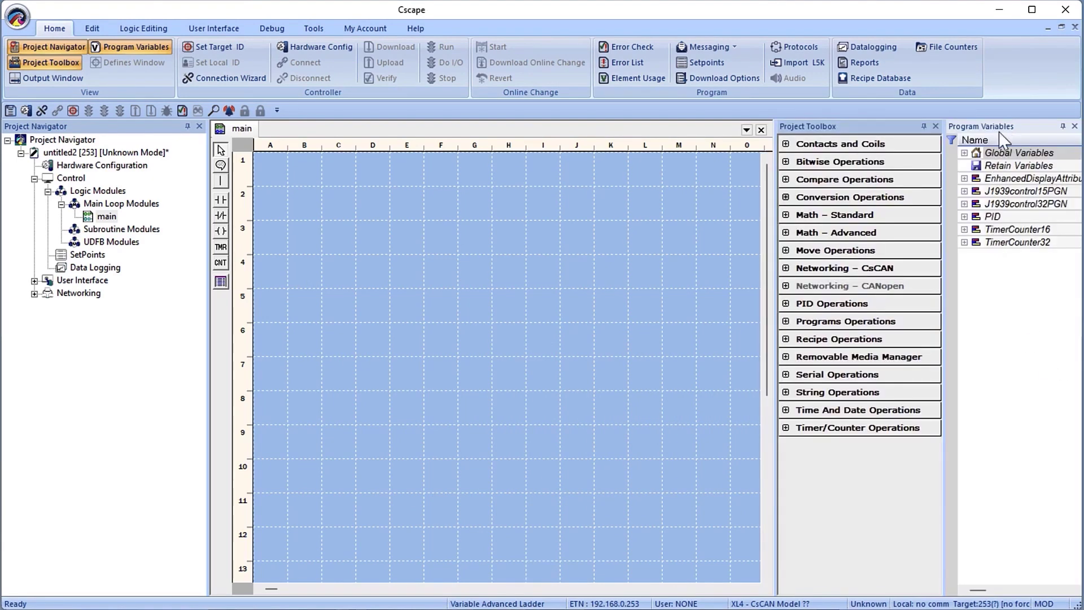
drag(1001, 136, 561, 386)
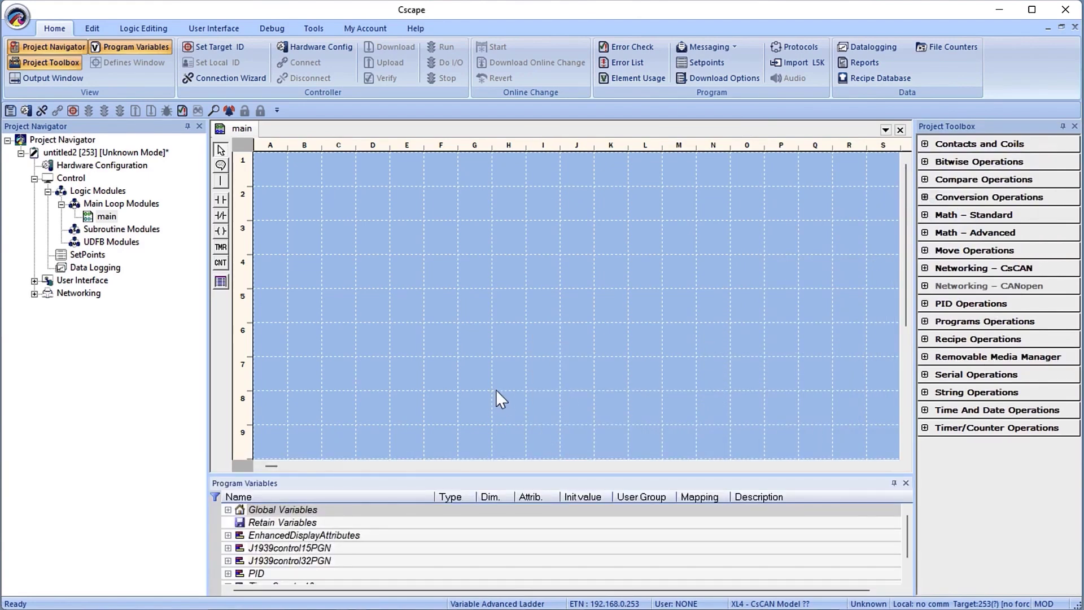
Show the Output Window, dock Program Variables along the main window's lower edge, and dock the Output Window to the right of it
click(73, 82)
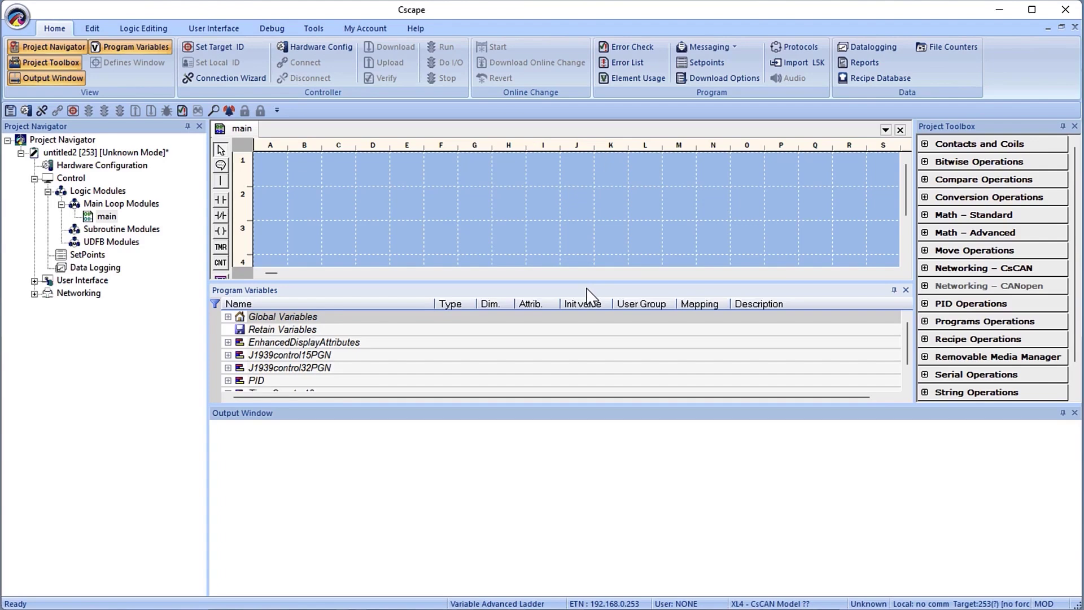
drag(587, 290, 542, 577)
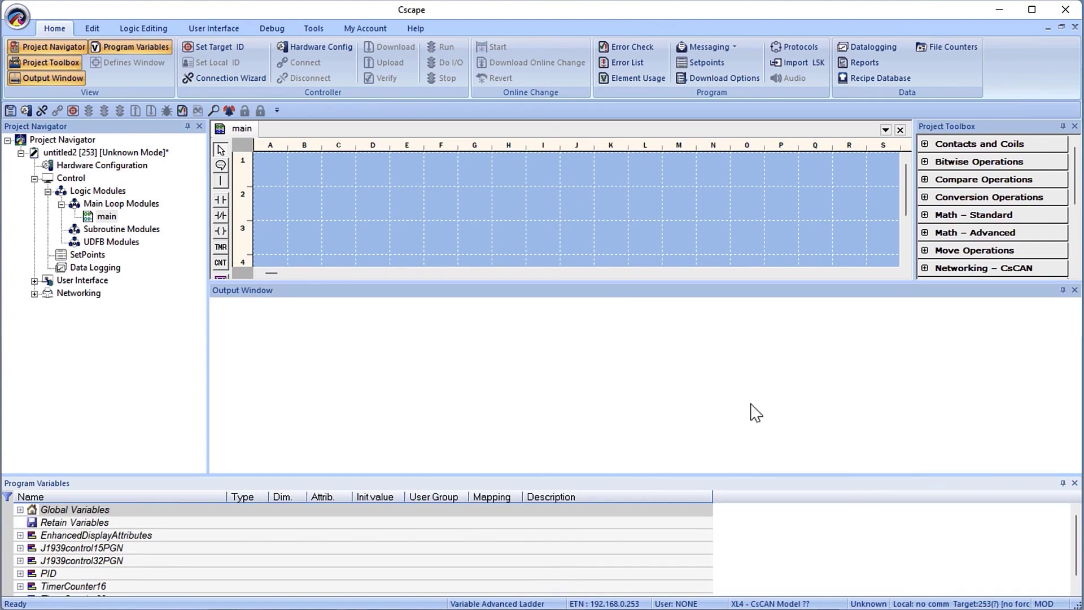
click(635, 297)
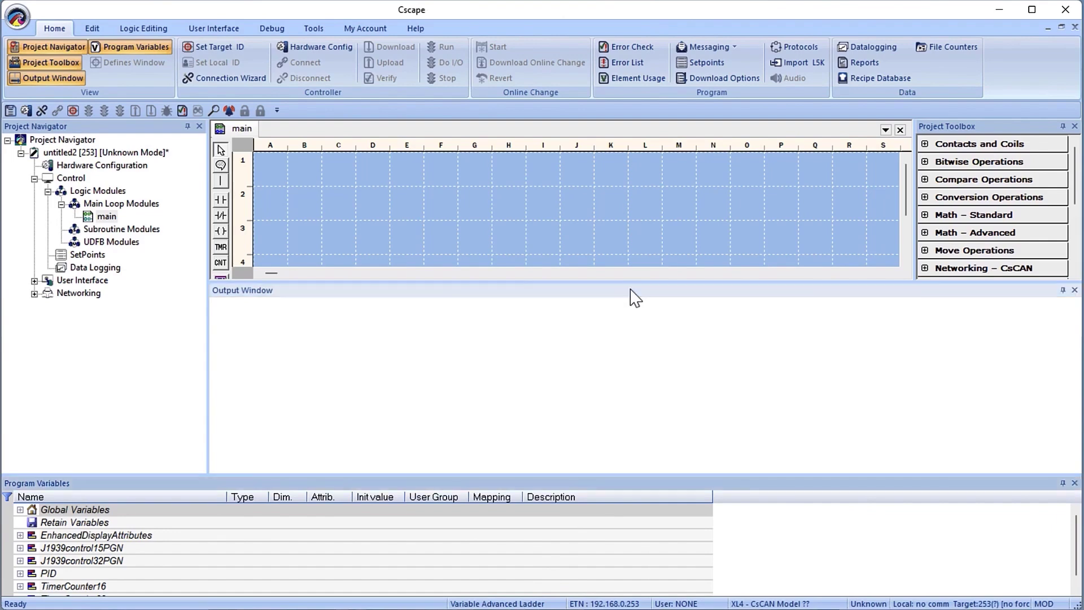
drag(632, 291, 577, 545)
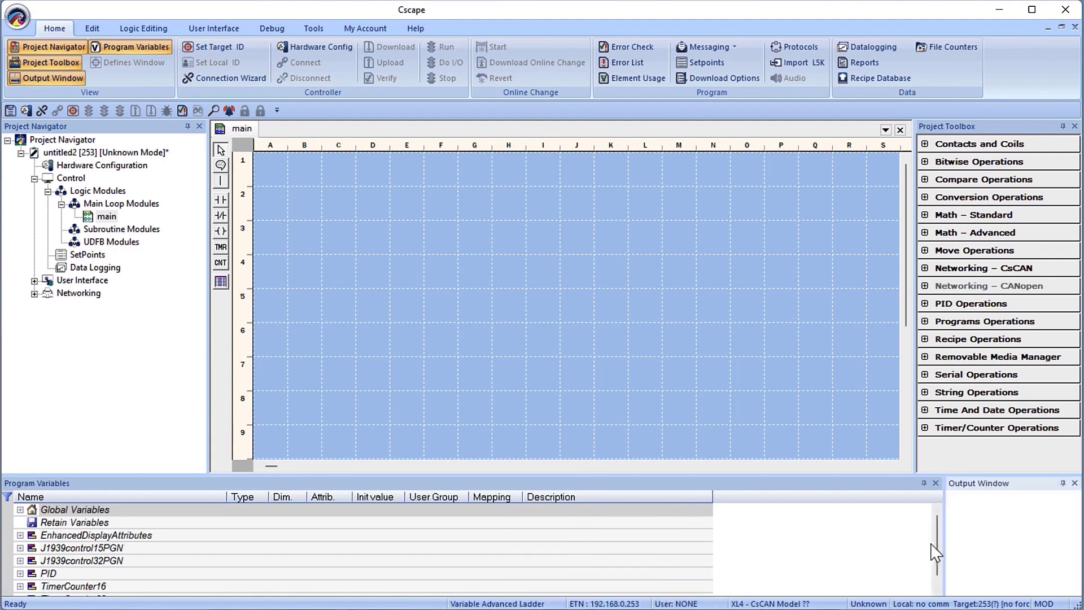
Widen the Output Window by moving its divider with Program Variables to the end of the variable table's columns
drag(943, 547, 712, 502)
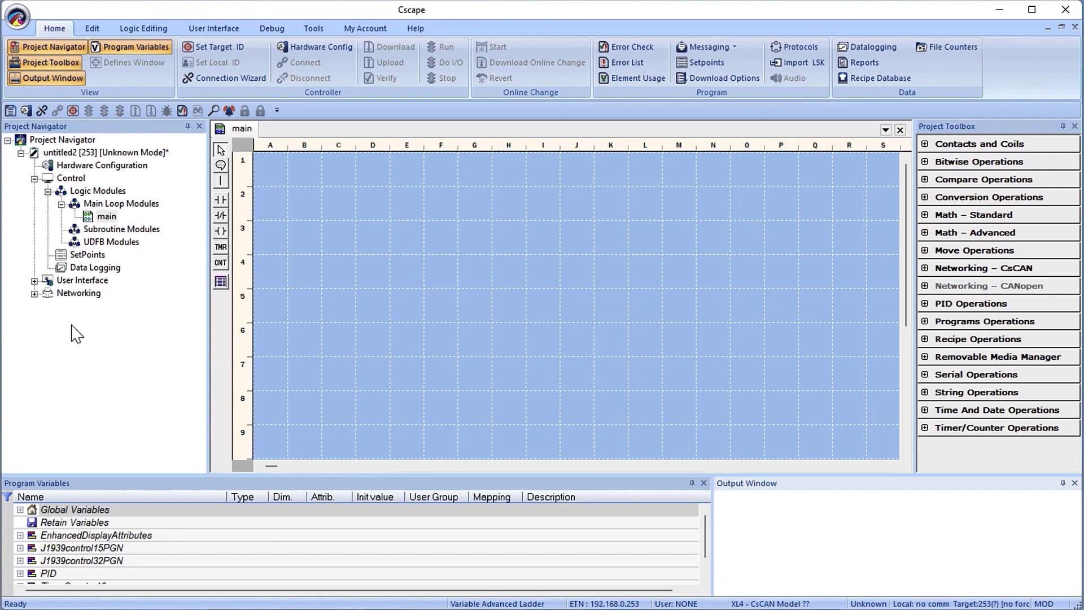
Create a new screen under Main Screen in the project's User Interface branch and name it Main Menu
click(35, 280)
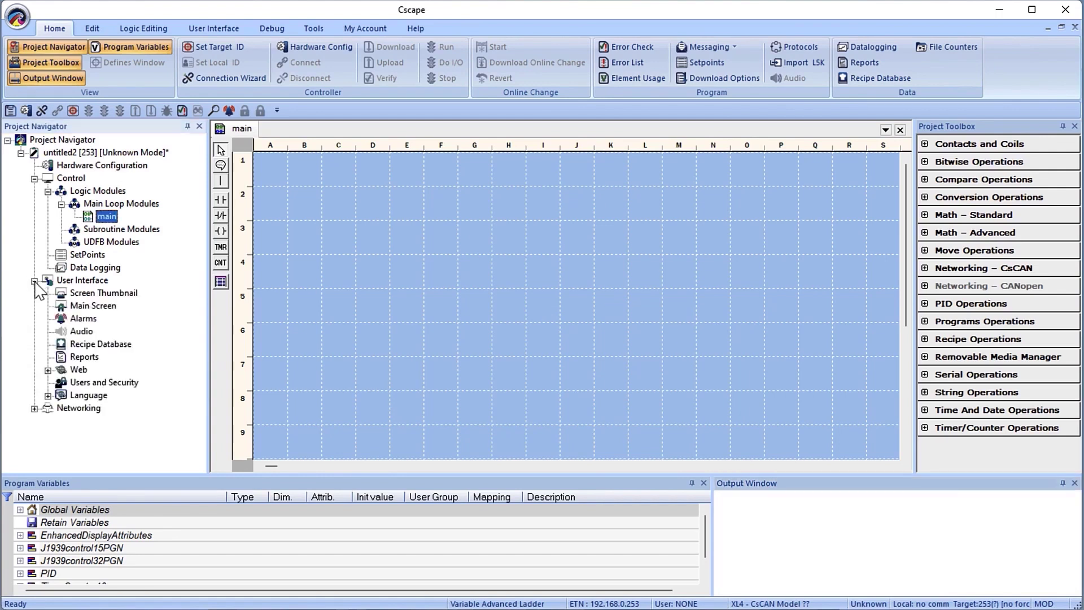
right_click(67, 308)
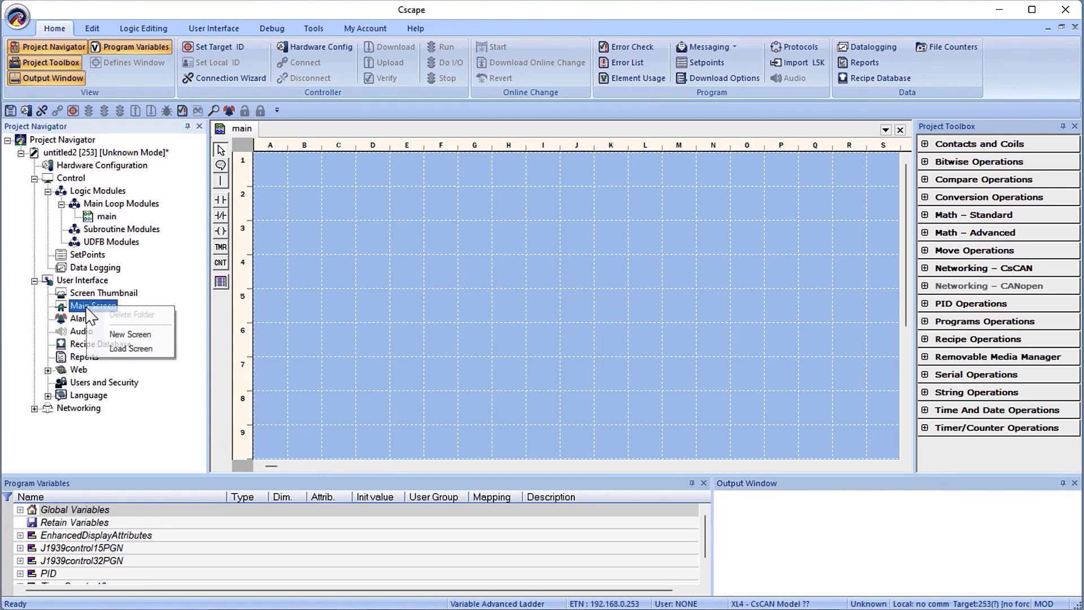
click(124, 334)
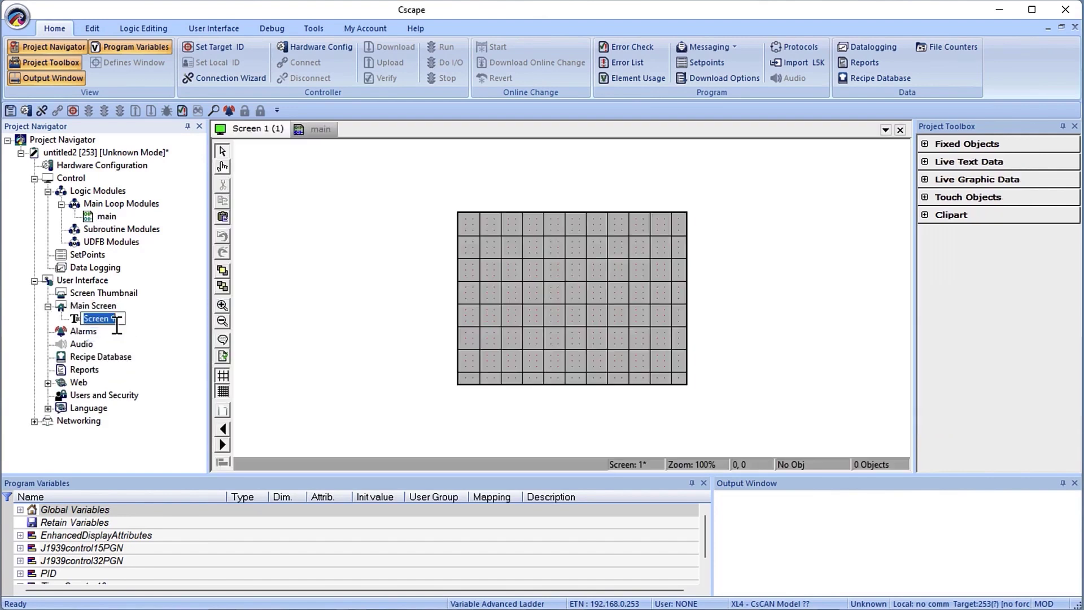
text(Main Menu)
key(Return)
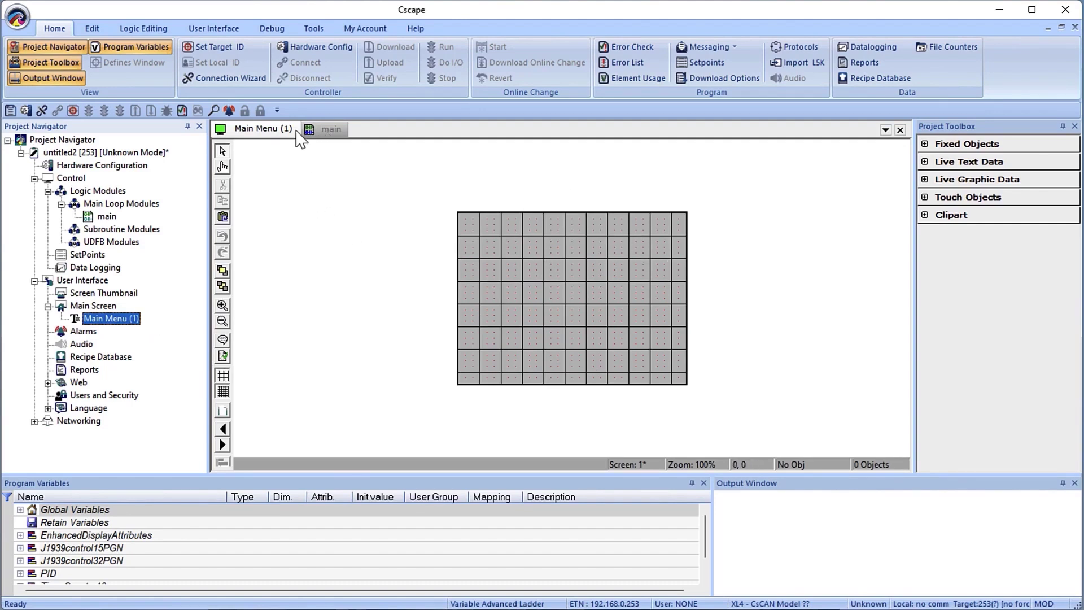
Switch to the main ladder editor and back to the Main Menu screen to compare their Project Toolbox contents
click(325, 130)
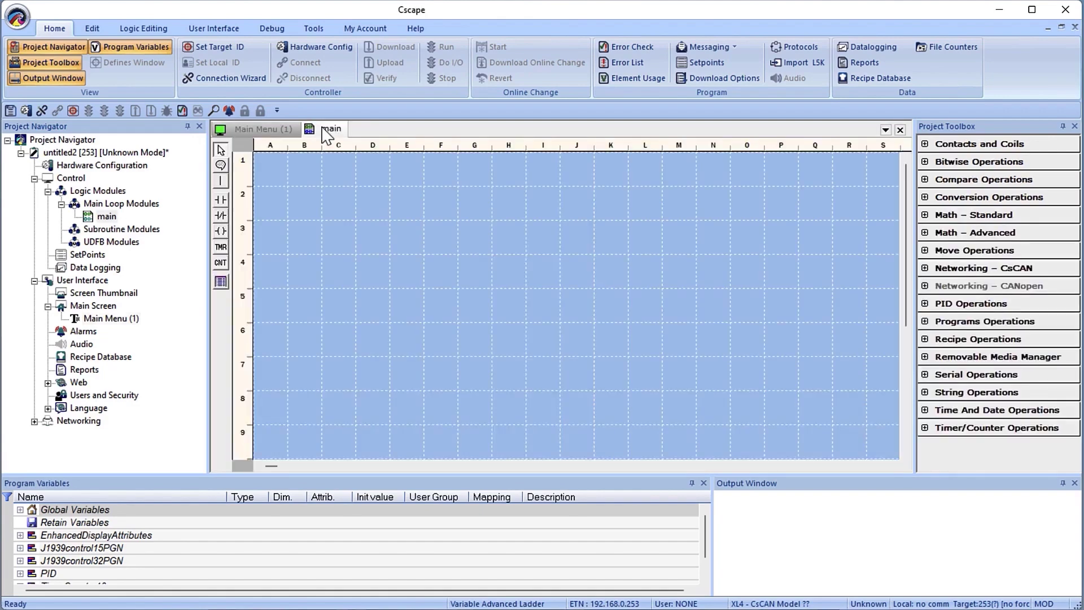
click(283, 134)
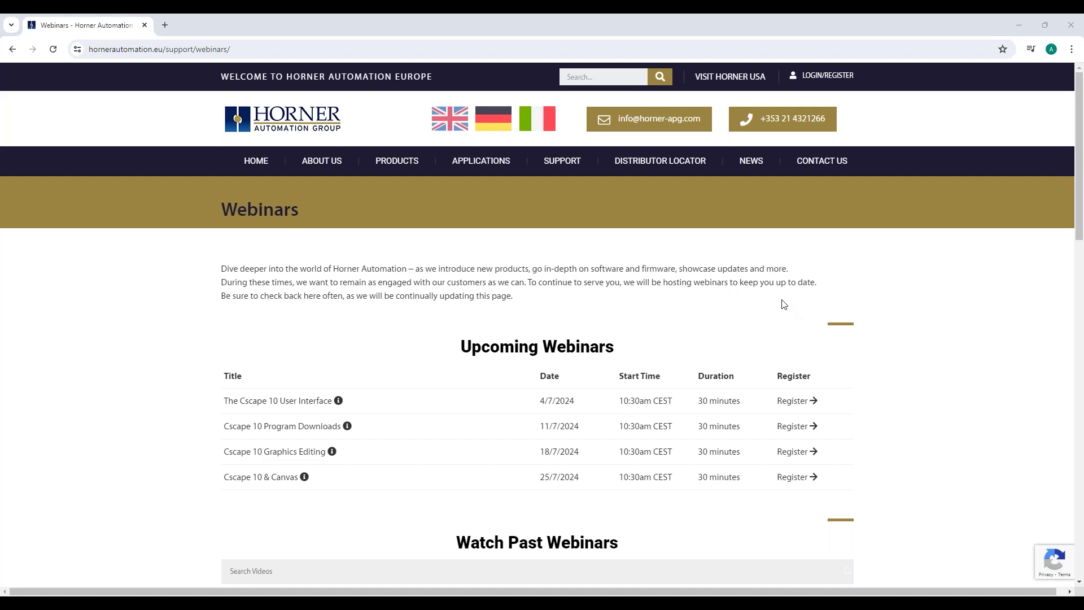
Look through the upcoming and past webinars on the Horner Automation Webinars page in the browser
scroll(721, 344, down, 5)
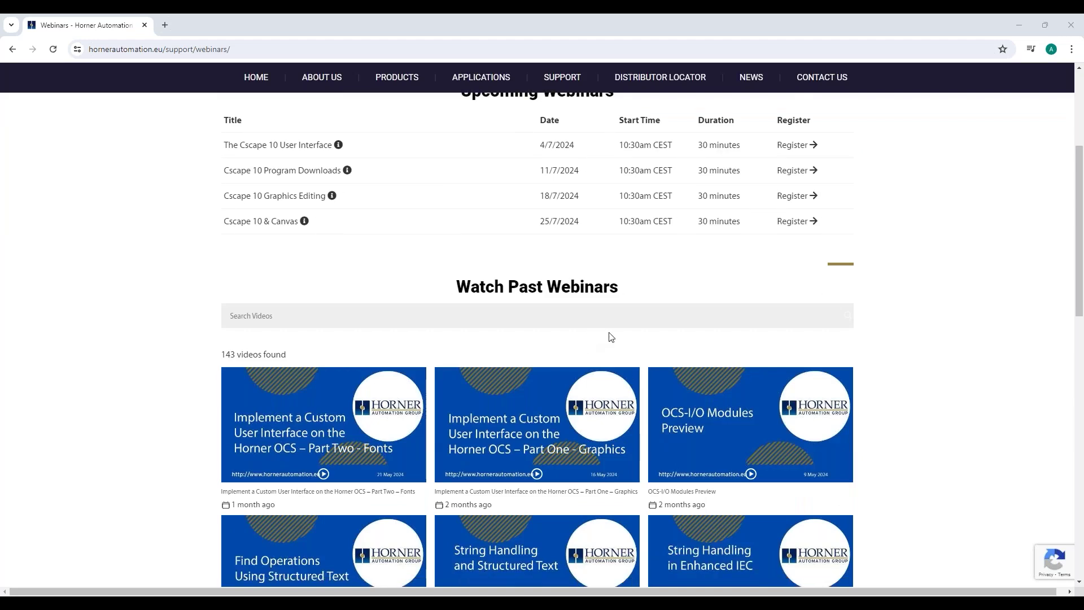
scroll(611, 337, up, 5)
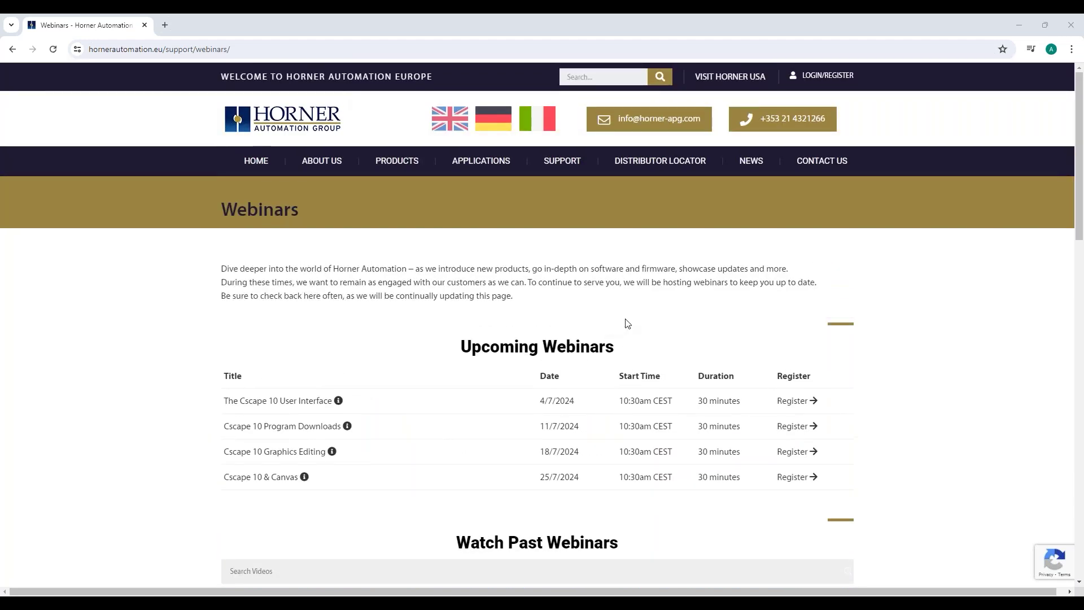